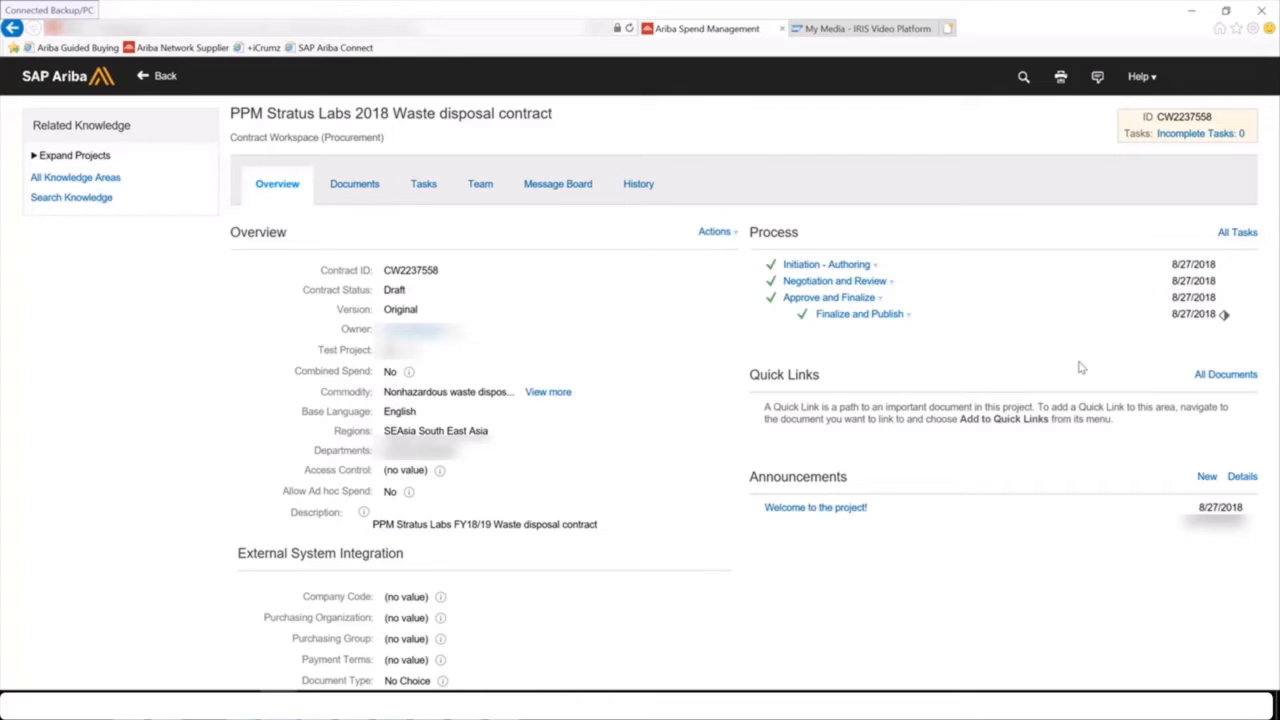
Look over the contract workspace's tasks and open the Untitled Contract Terms document from its documents
click(422, 196)
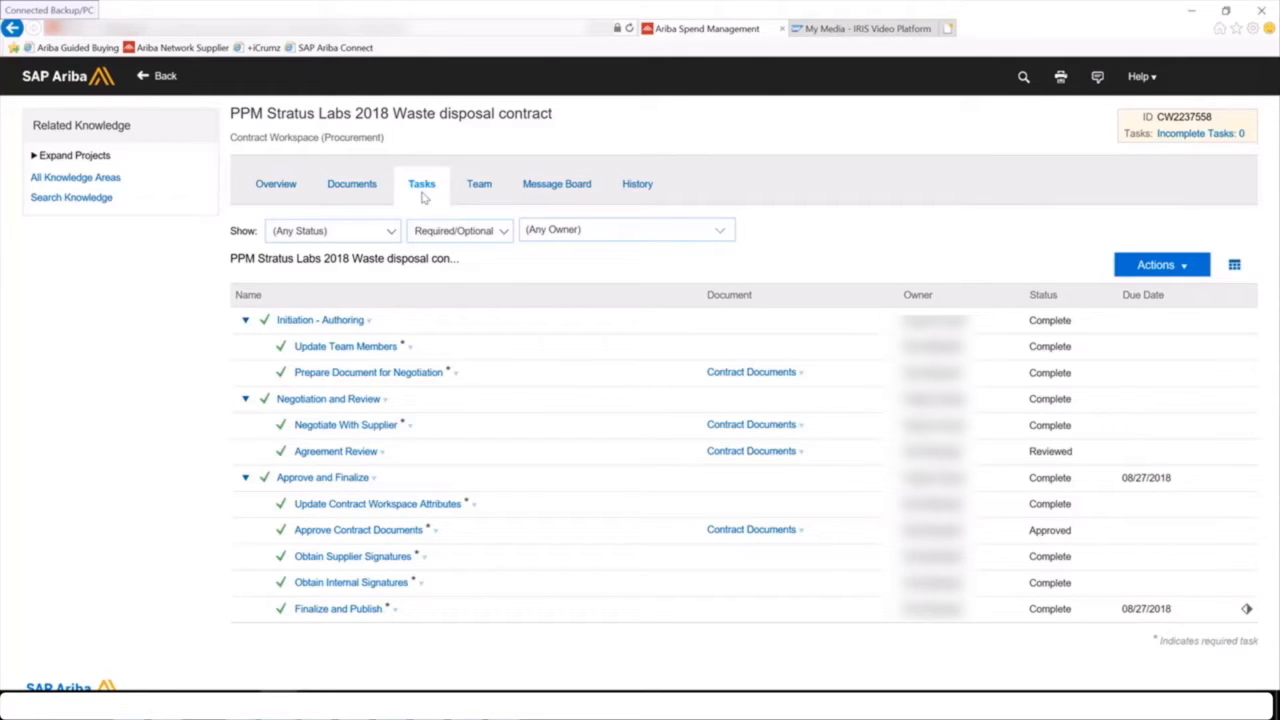
click(345, 191)
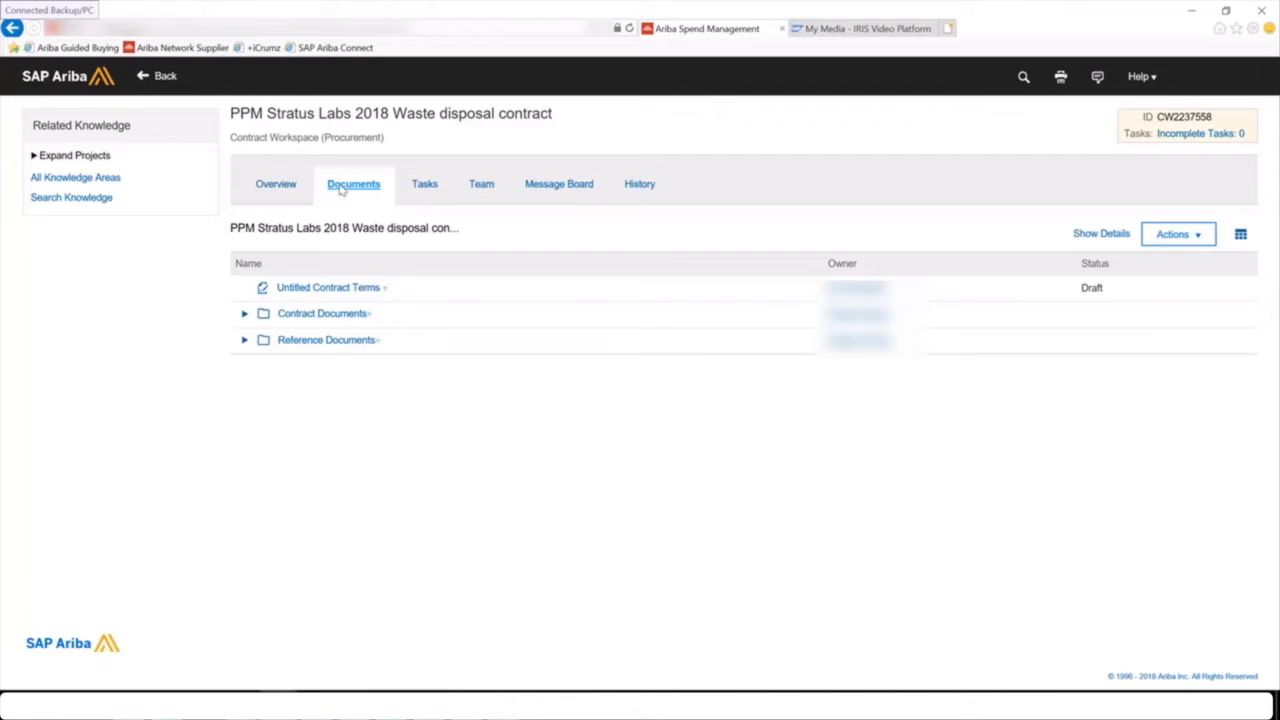
click(384, 288)
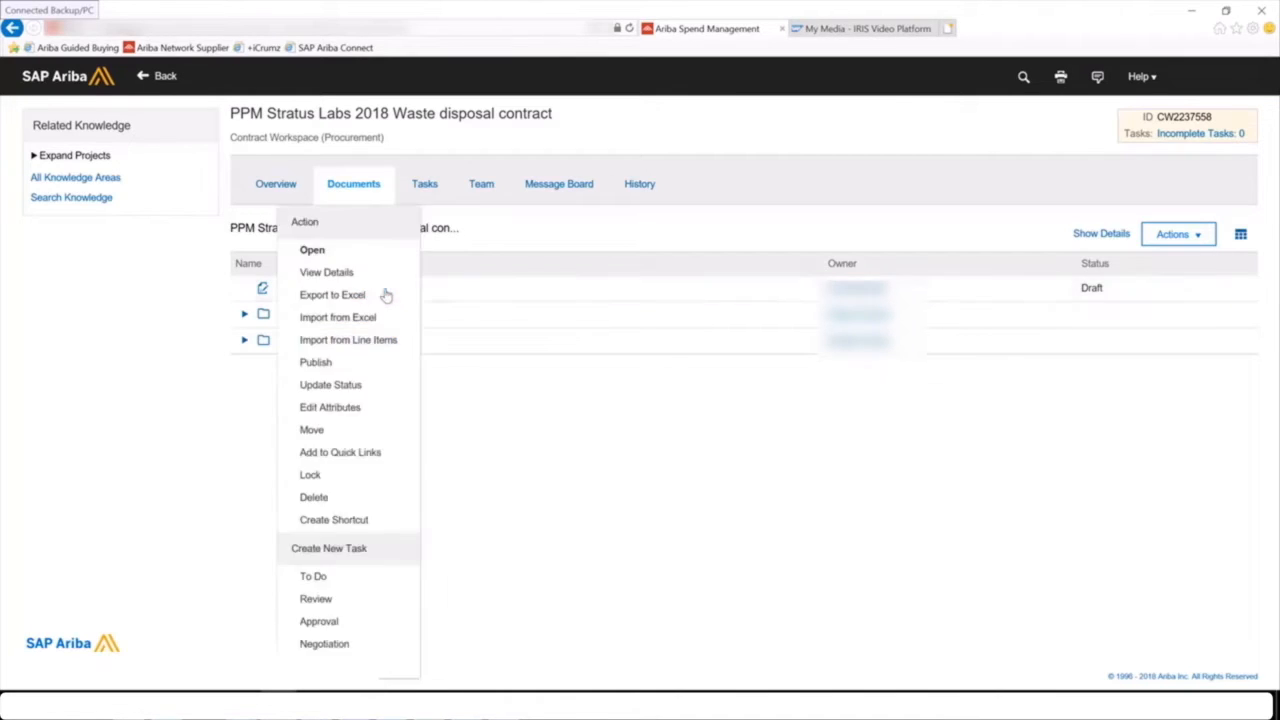
click(311, 250)
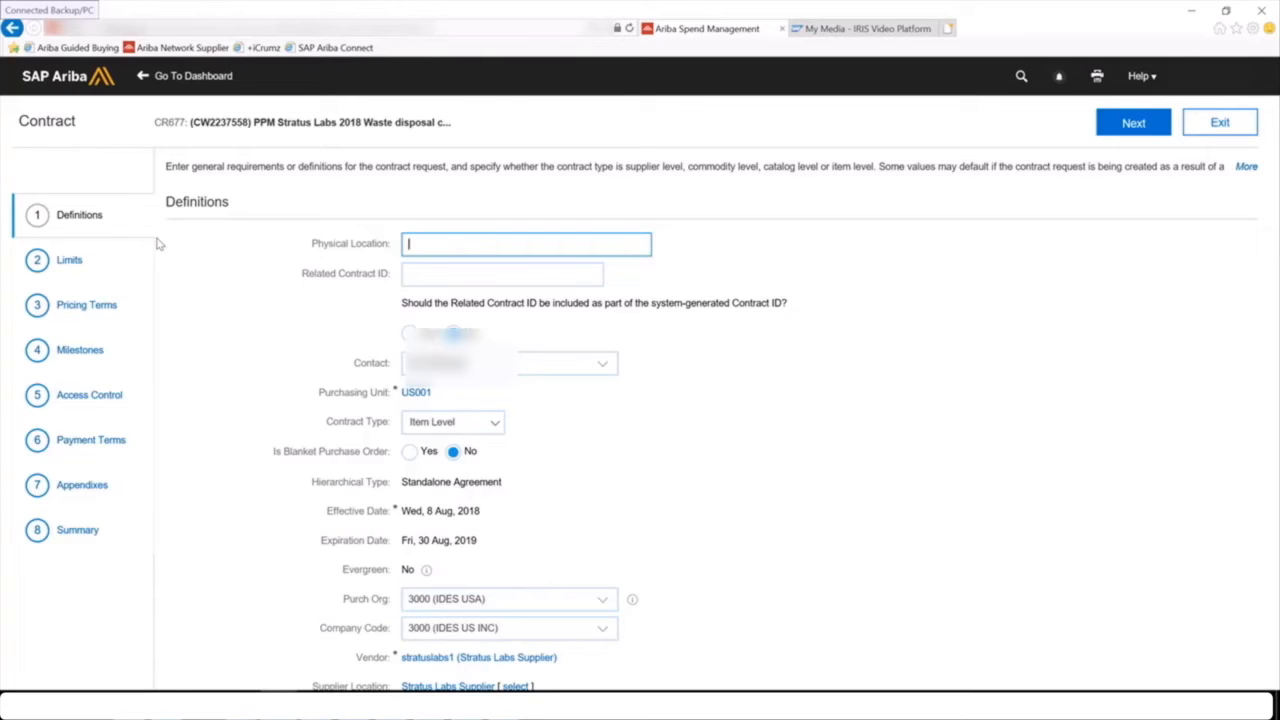
Review the contract definitions and duplicate the "Large bin removal service - Fixed fee" item in the pricing terms
scroll(689, 399, down, 3)
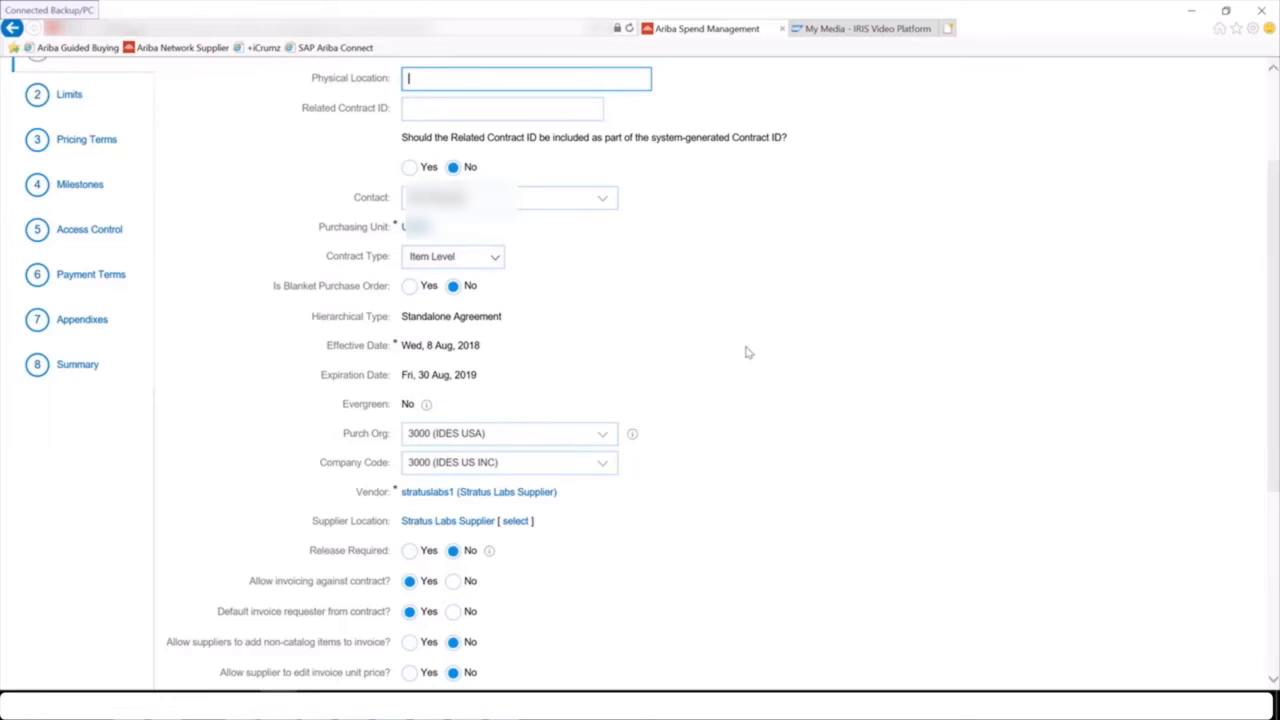
scroll(686, 345, down, 3)
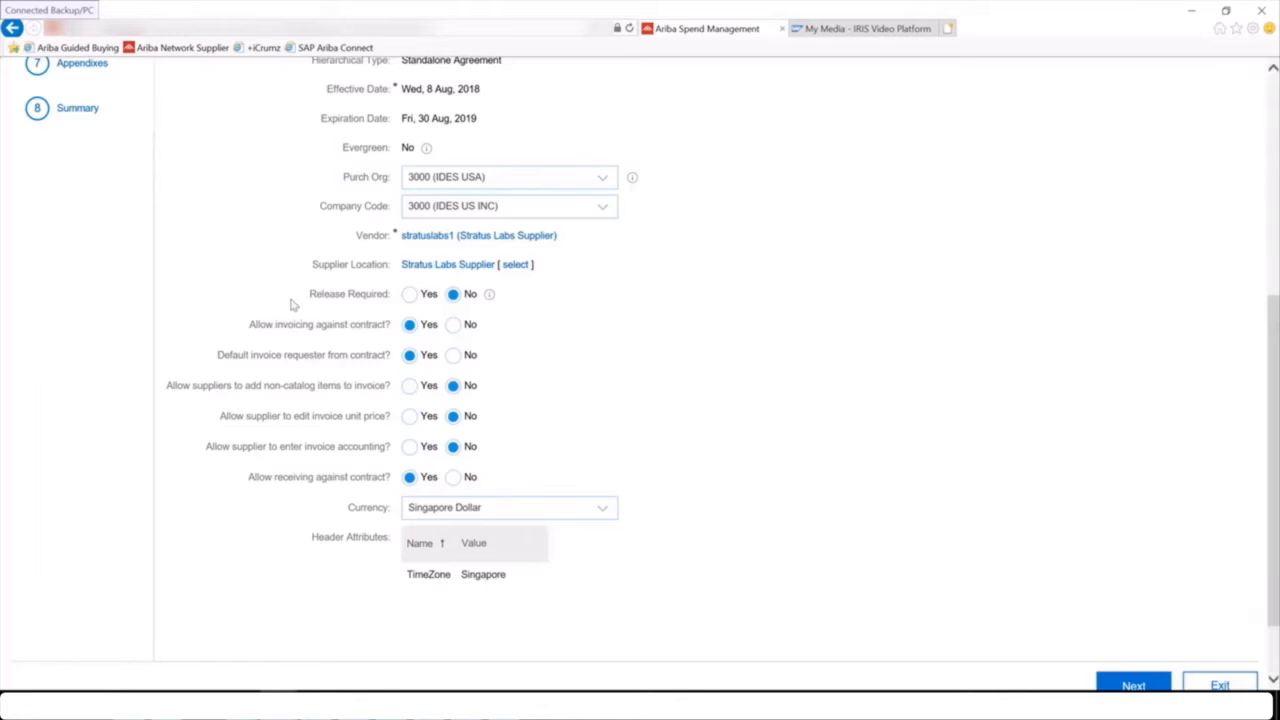
scroll(292, 298, up, 2)
scroll(292, 298, up, 5)
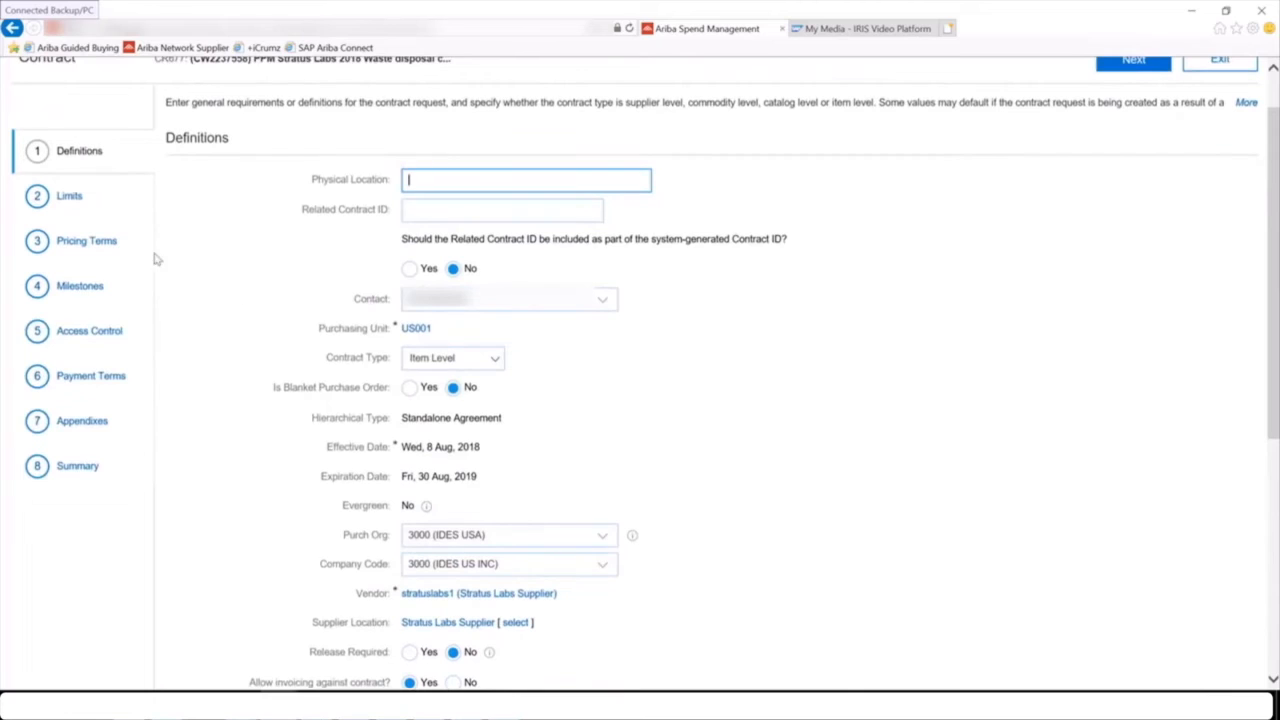
click(80, 248)
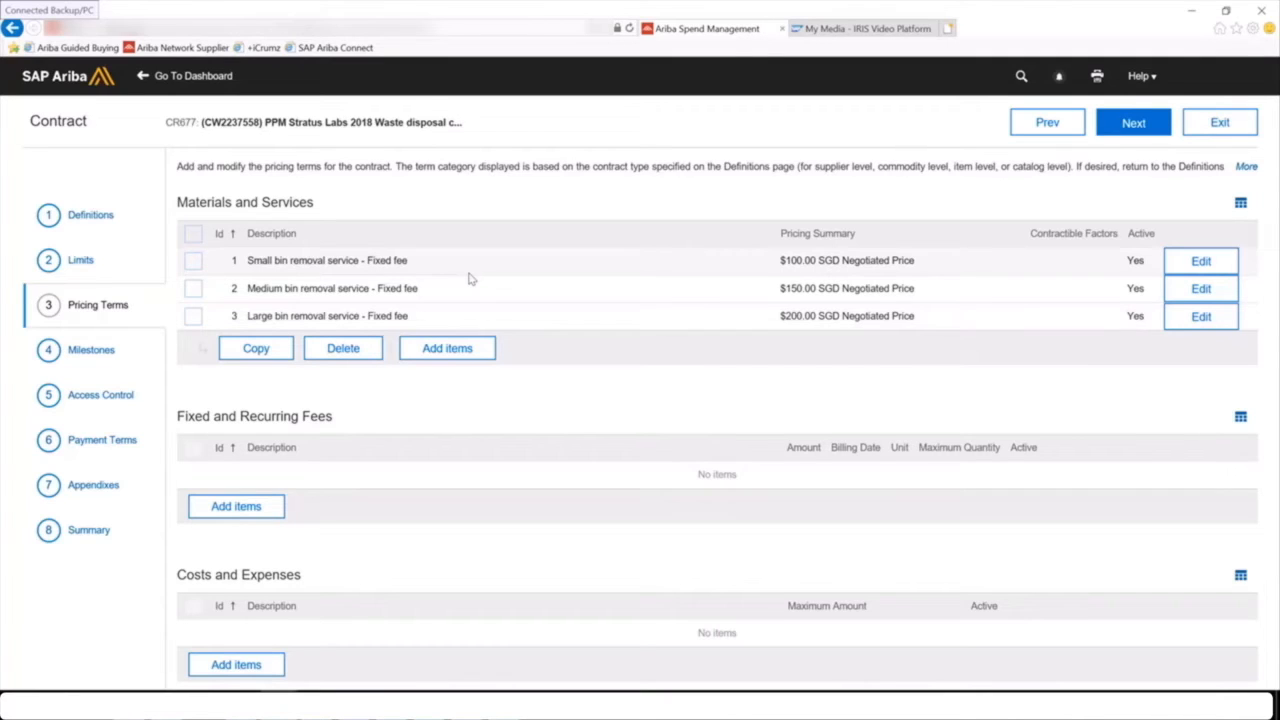
click(195, 317)
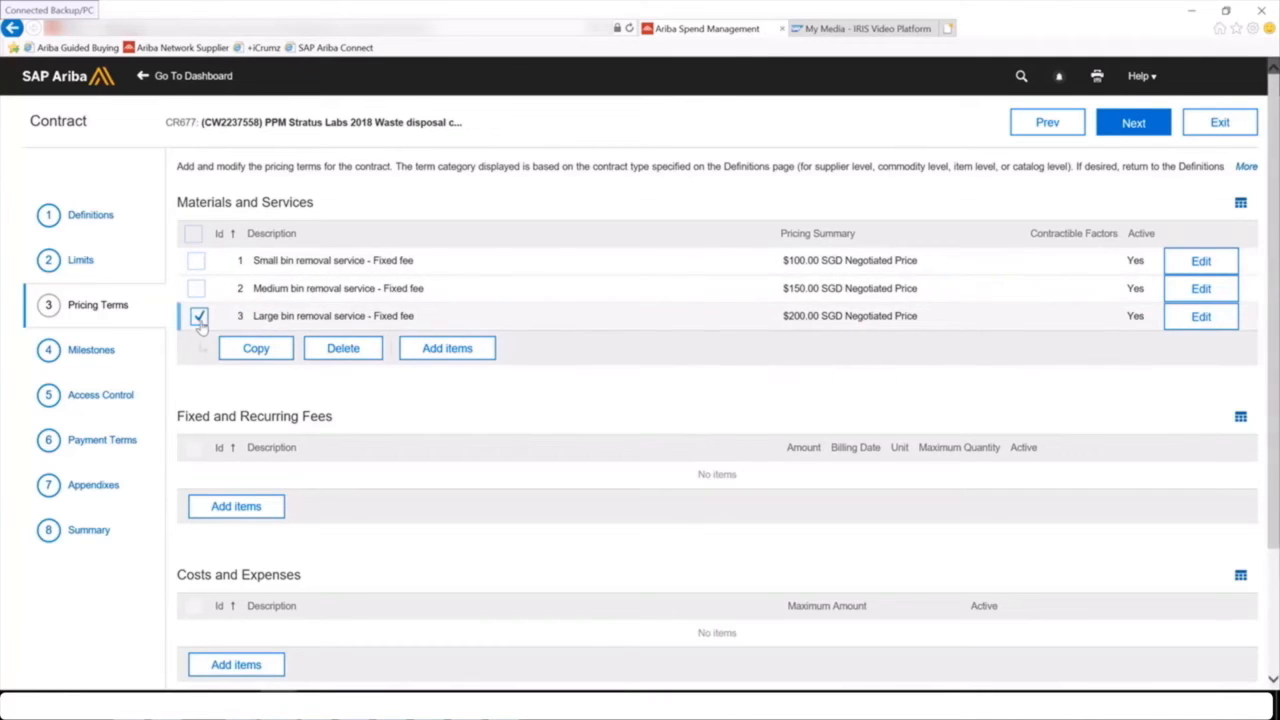
click(268, 358)
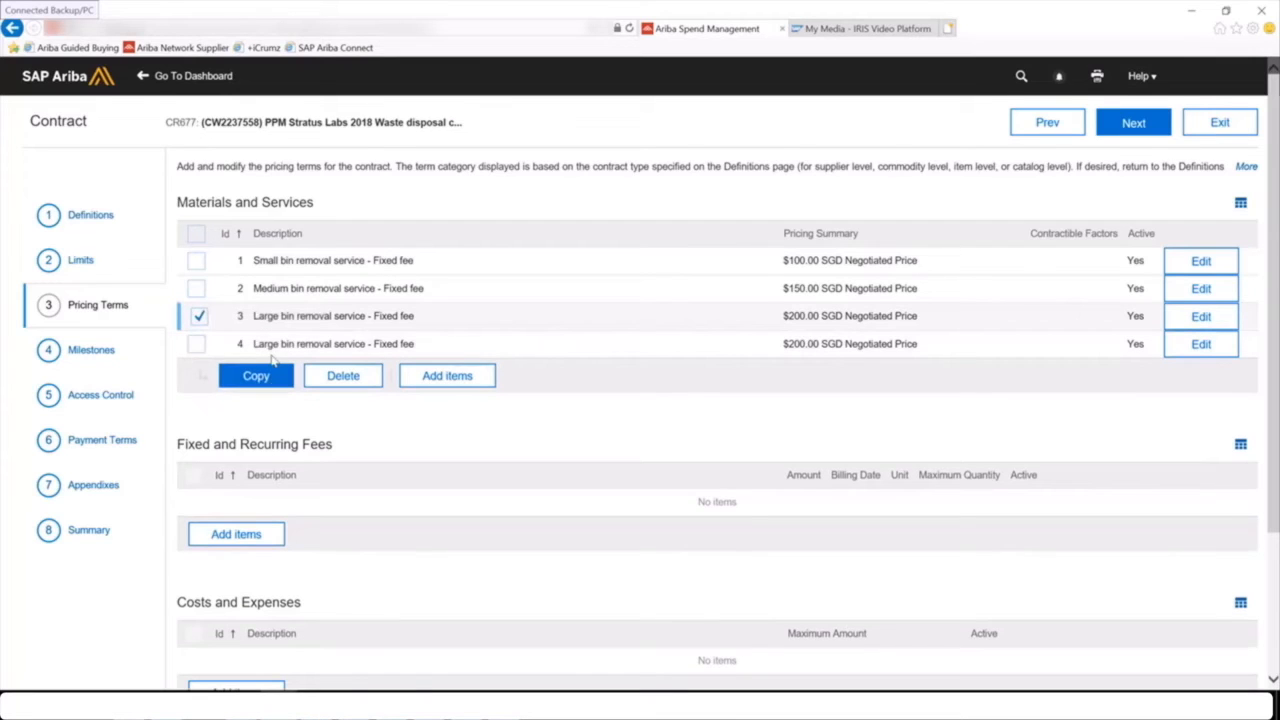
Open the copied item 4 for editing and change its full description to "Extra Large bin removal service - Fixed fee"
click(198, 343)
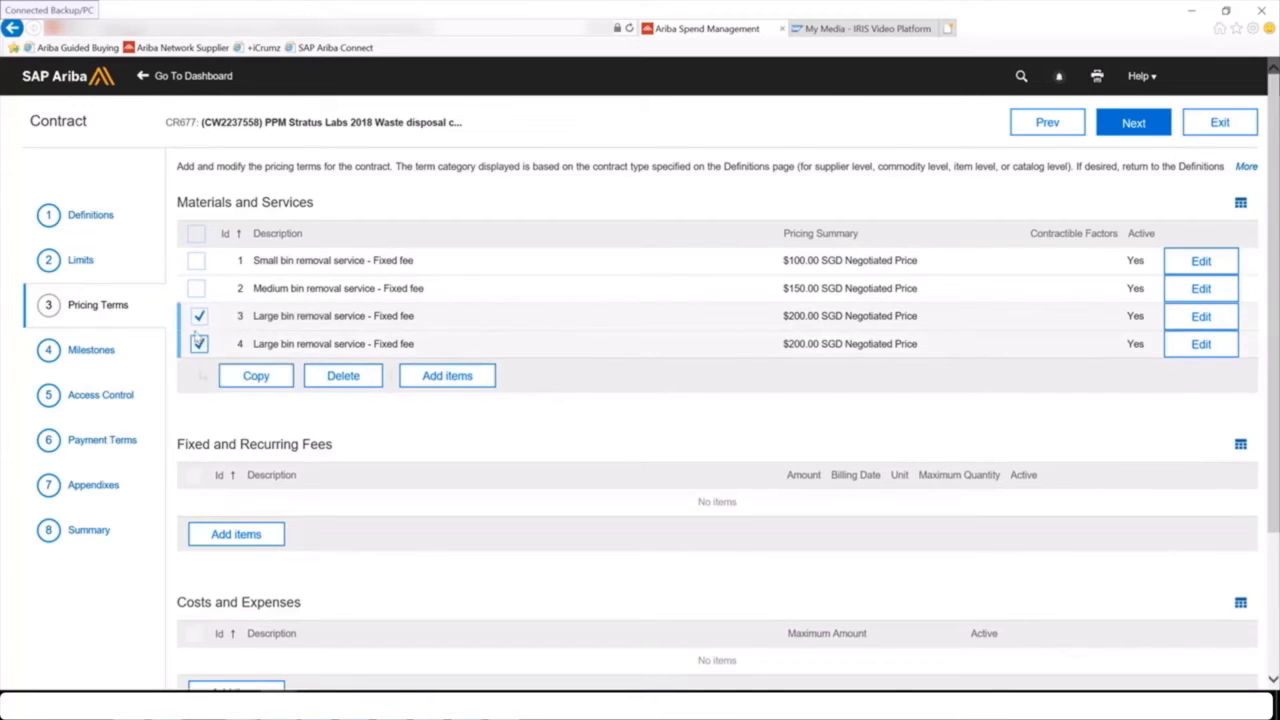
click(198, 317)
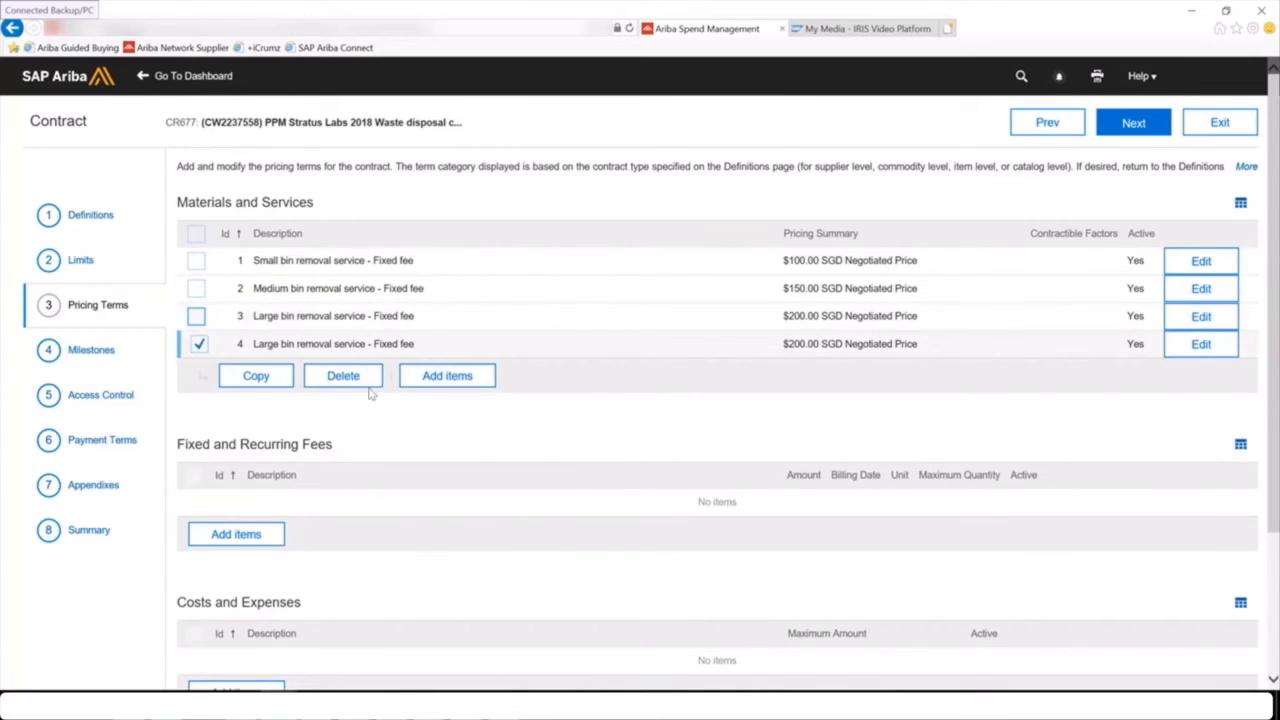
click(1192, 350)
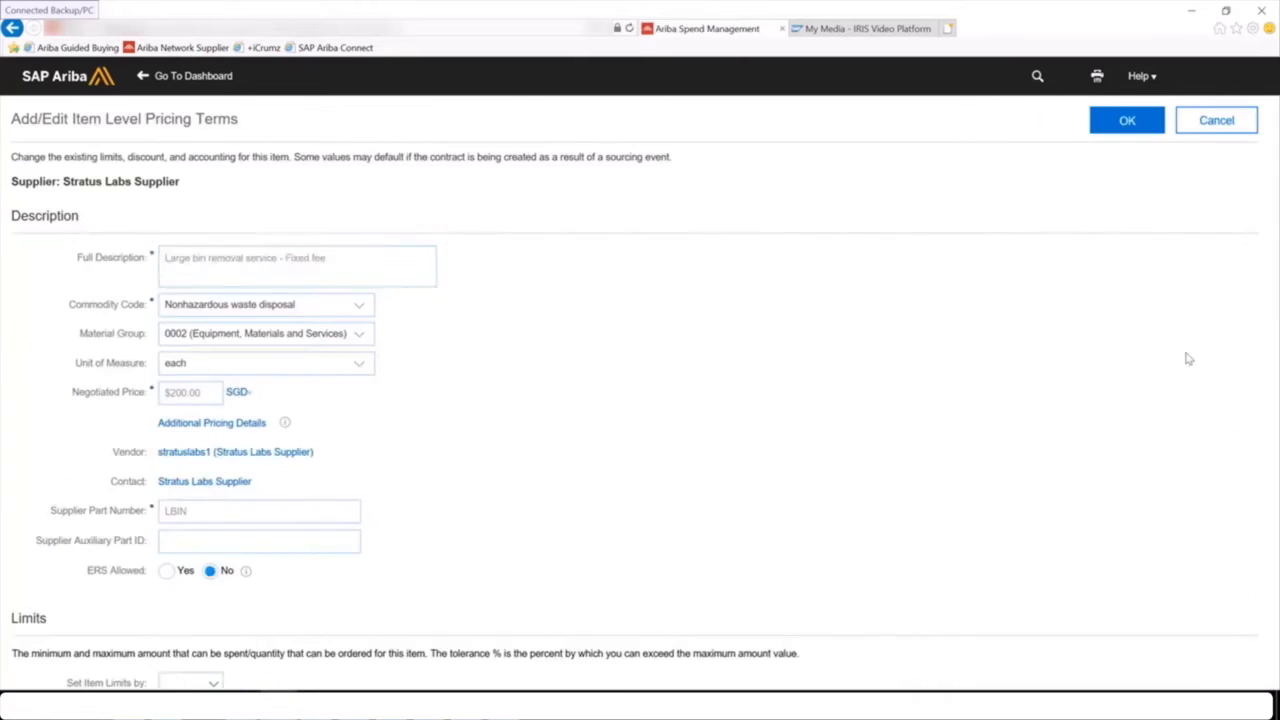
click(318, 270)
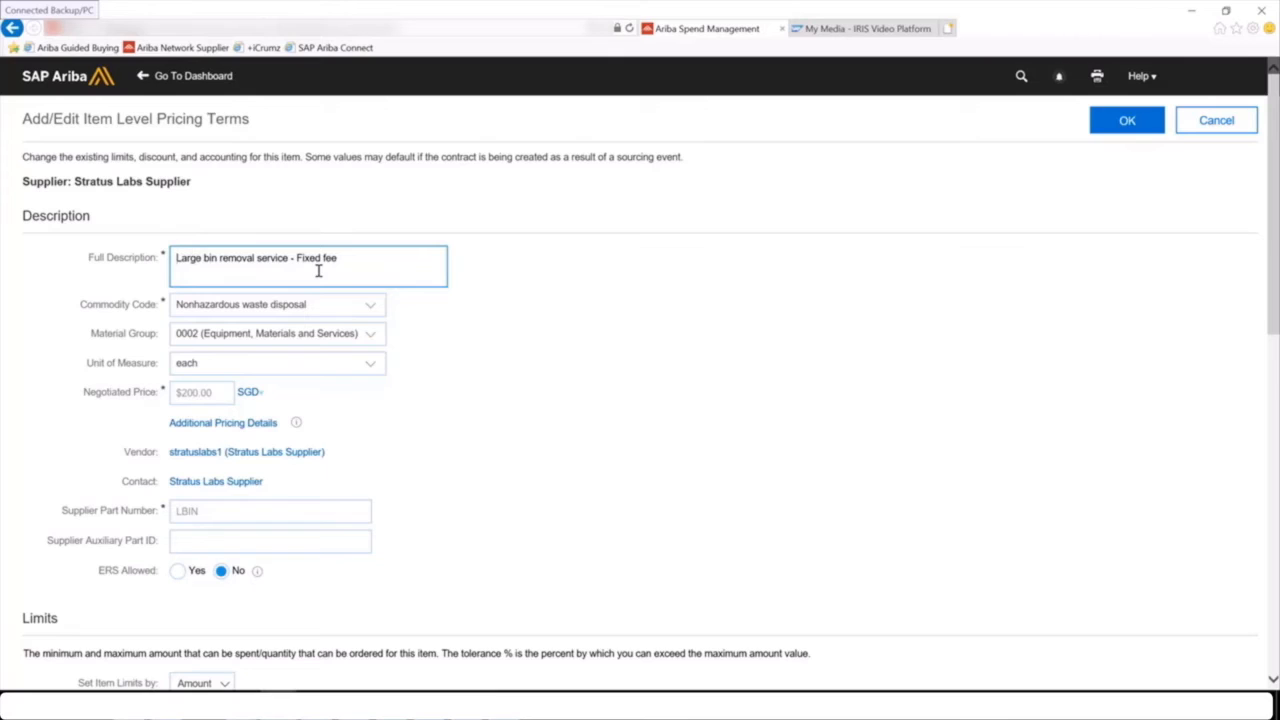
text(Extr)
text(a)
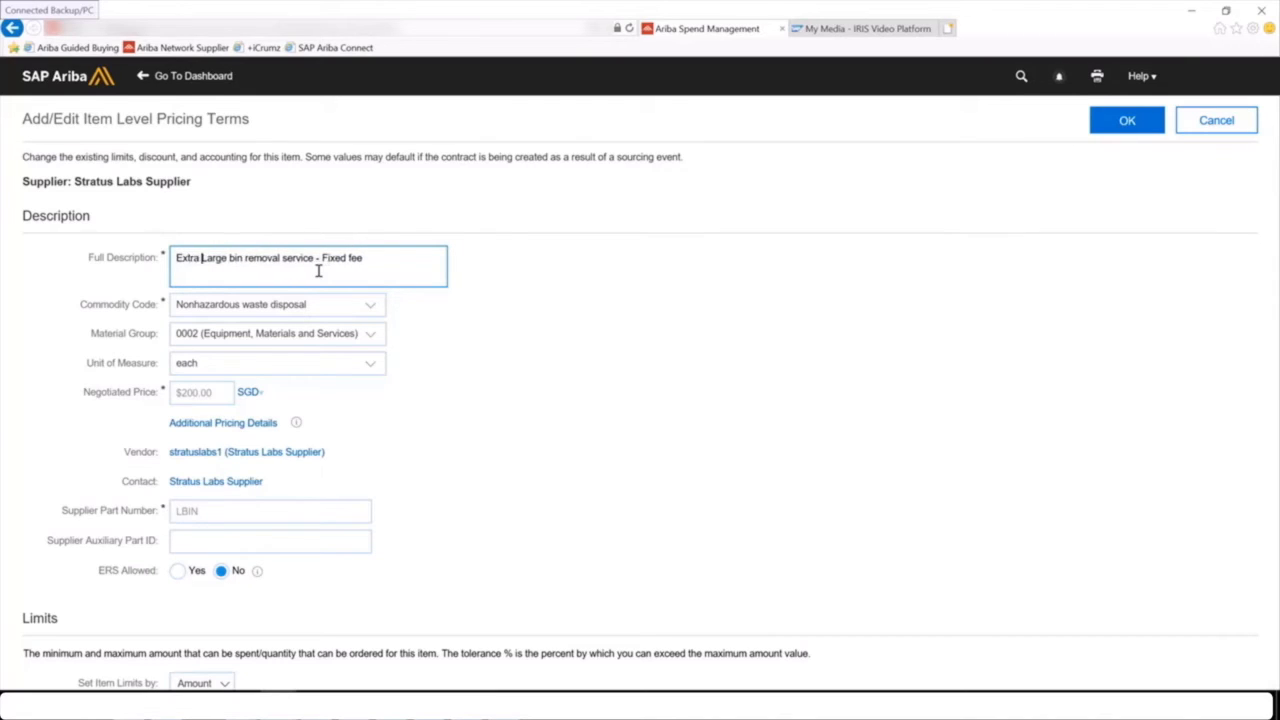
Set the extra large bin item's negotiated price to $250.00 SGD and try to confirm its pricing terms
click(189, 394)
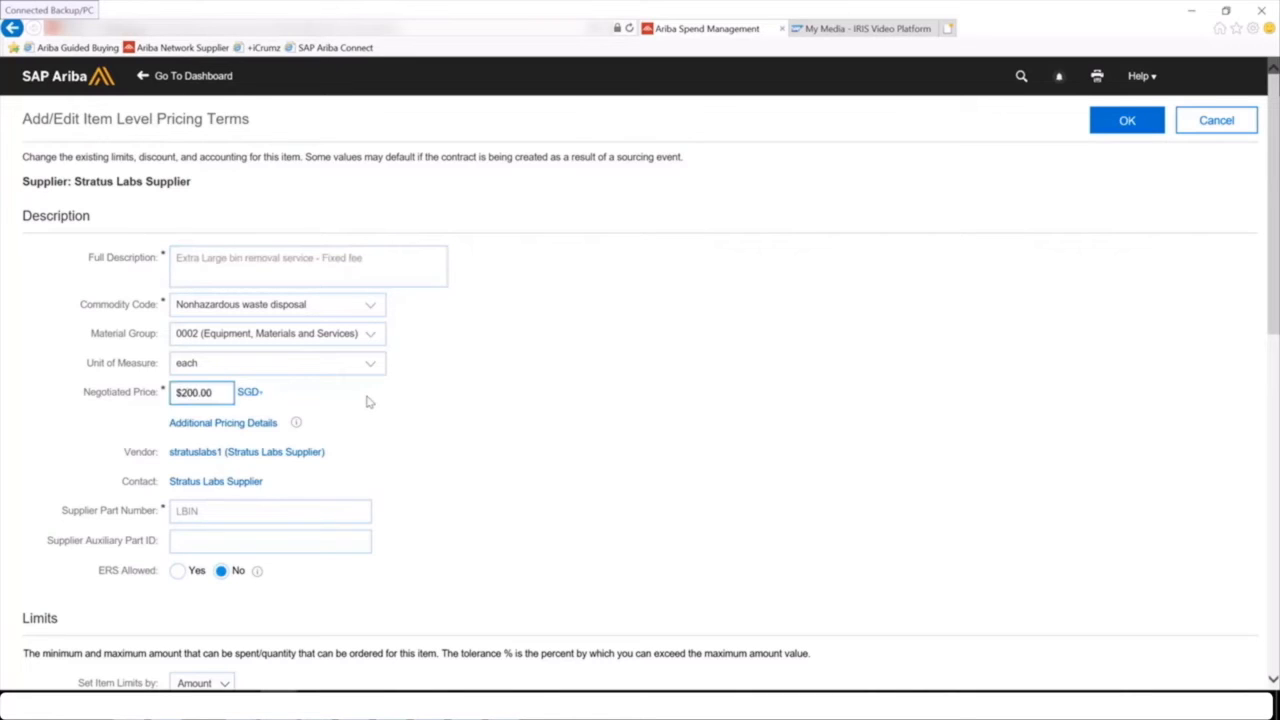
key(BackSpace)
text(5)
click(723, 431)
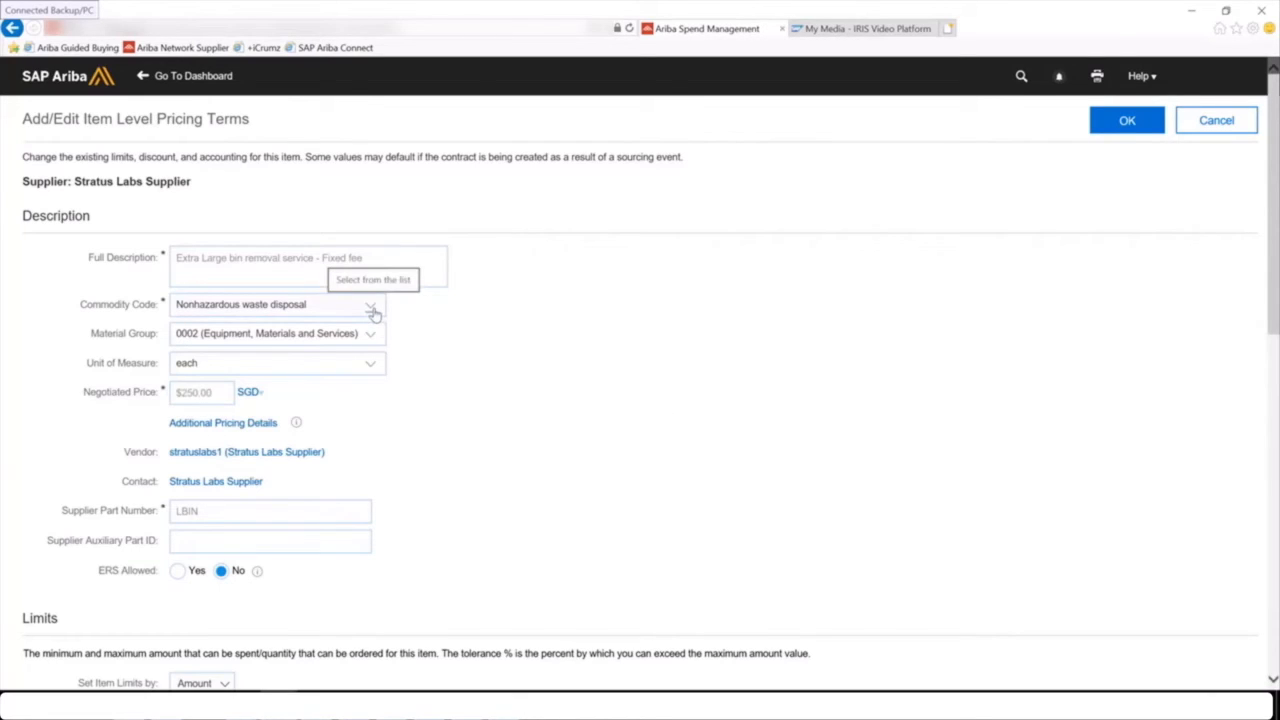
scroll(484, 362, down, 3)
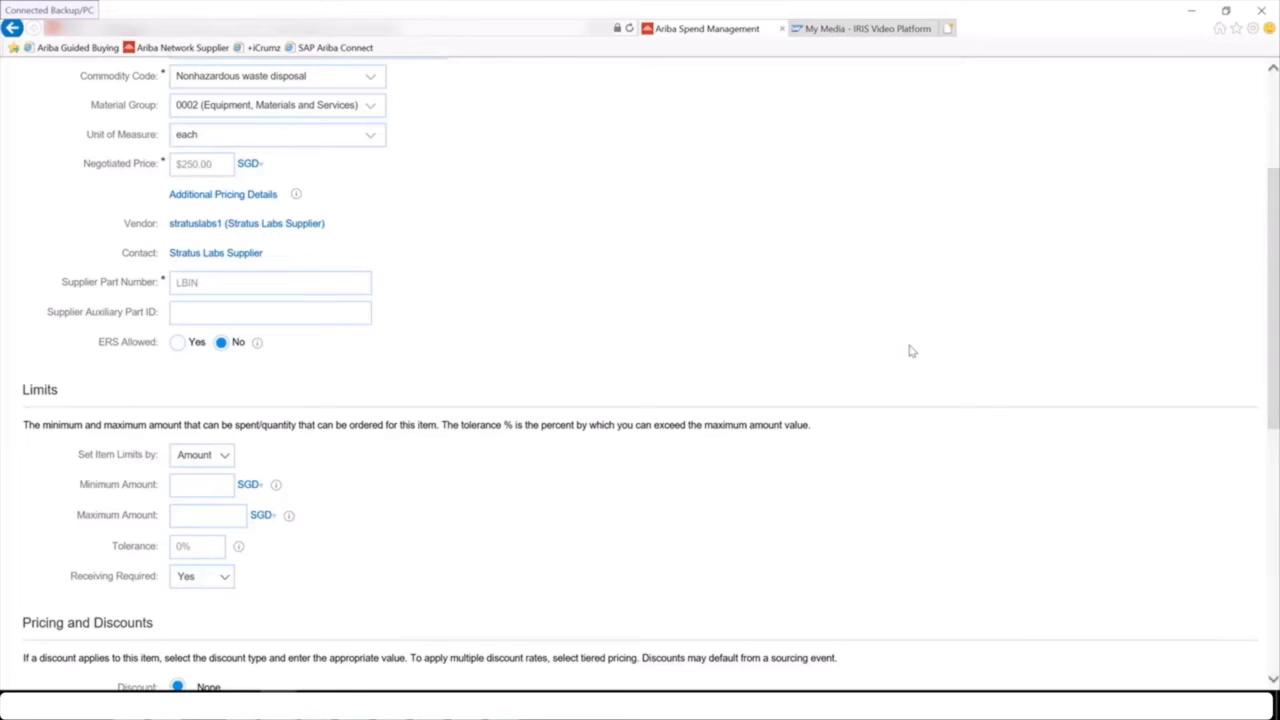
scroll(910, 352, down, 3)
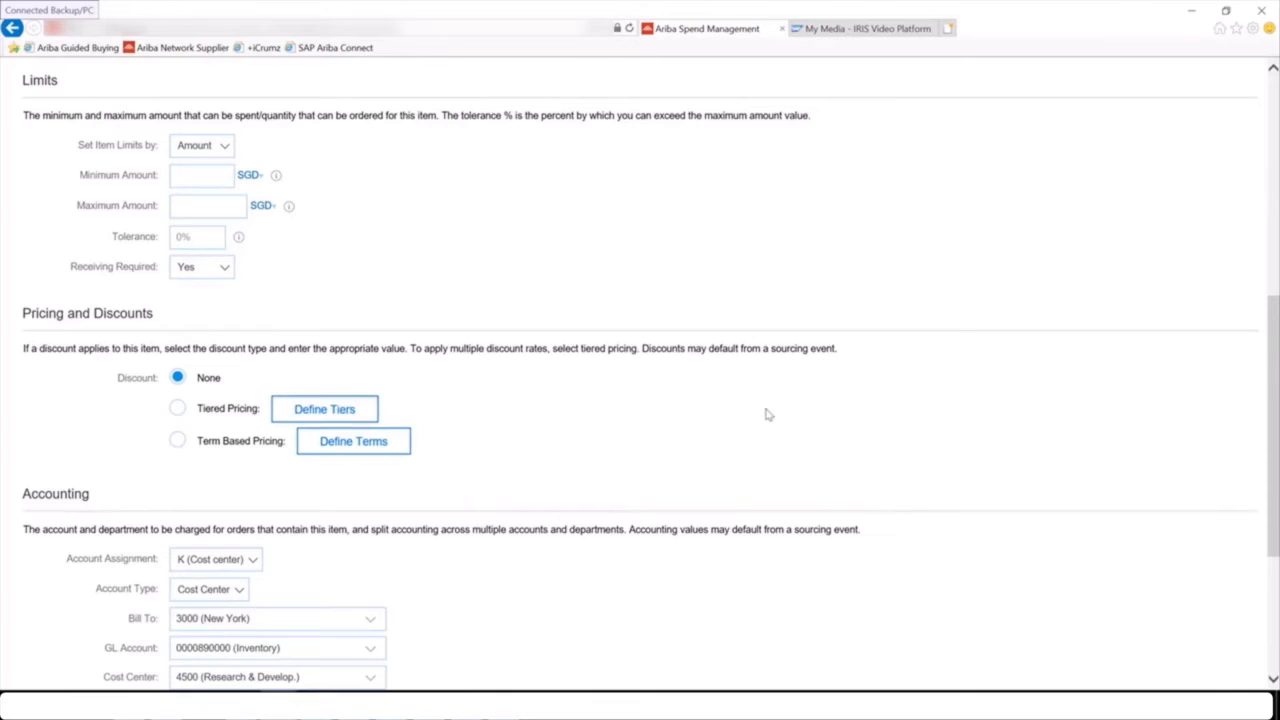
scroll(767, 413, down, 2)
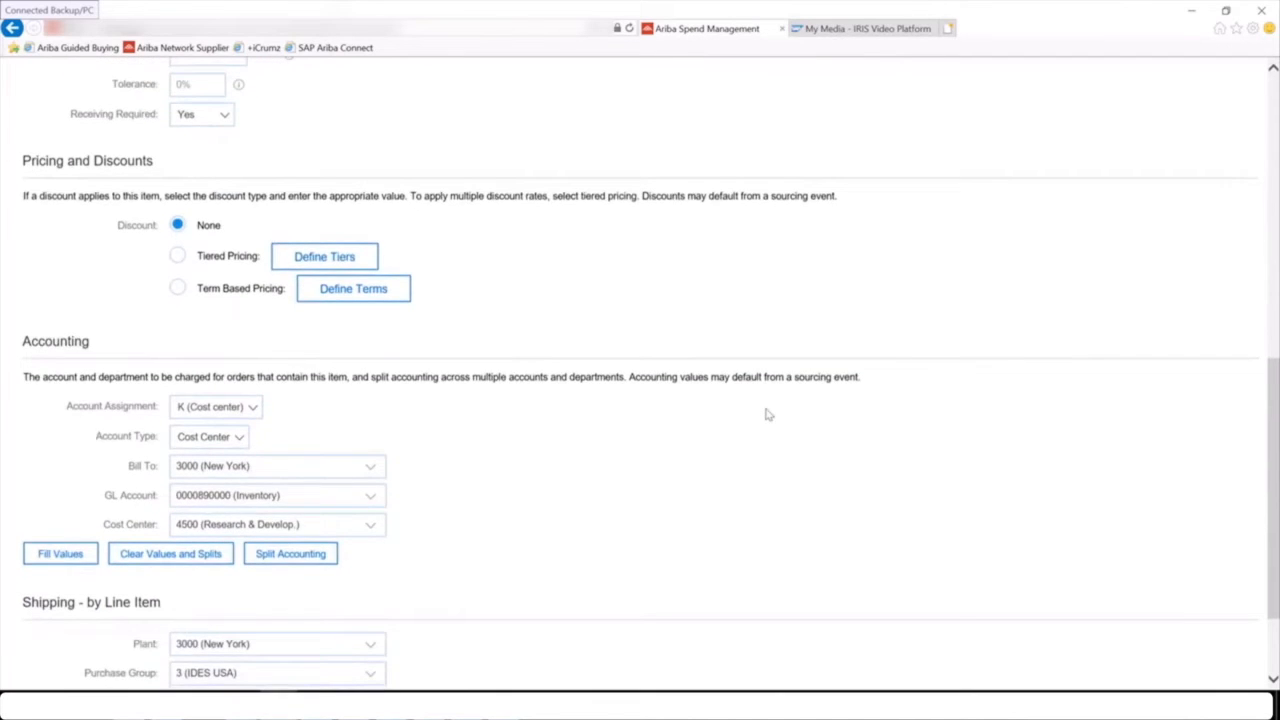
scroll(767, 413, down, 1)
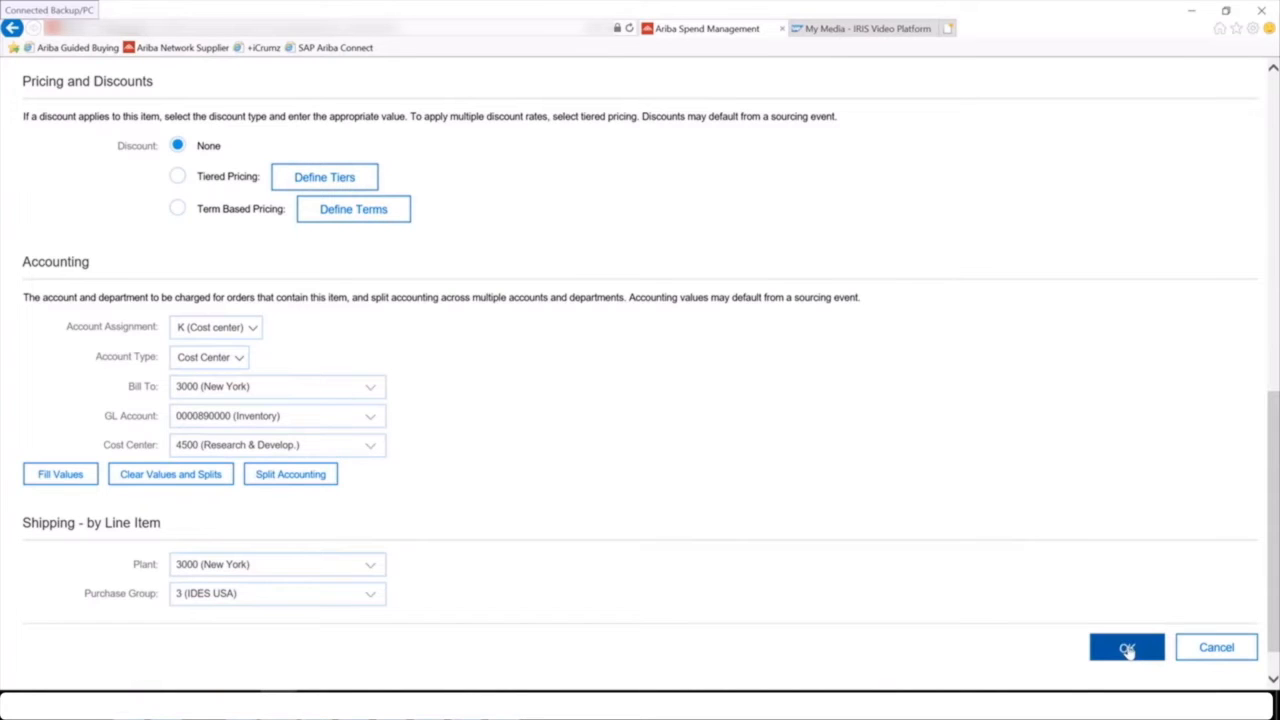
click(1127, 648)
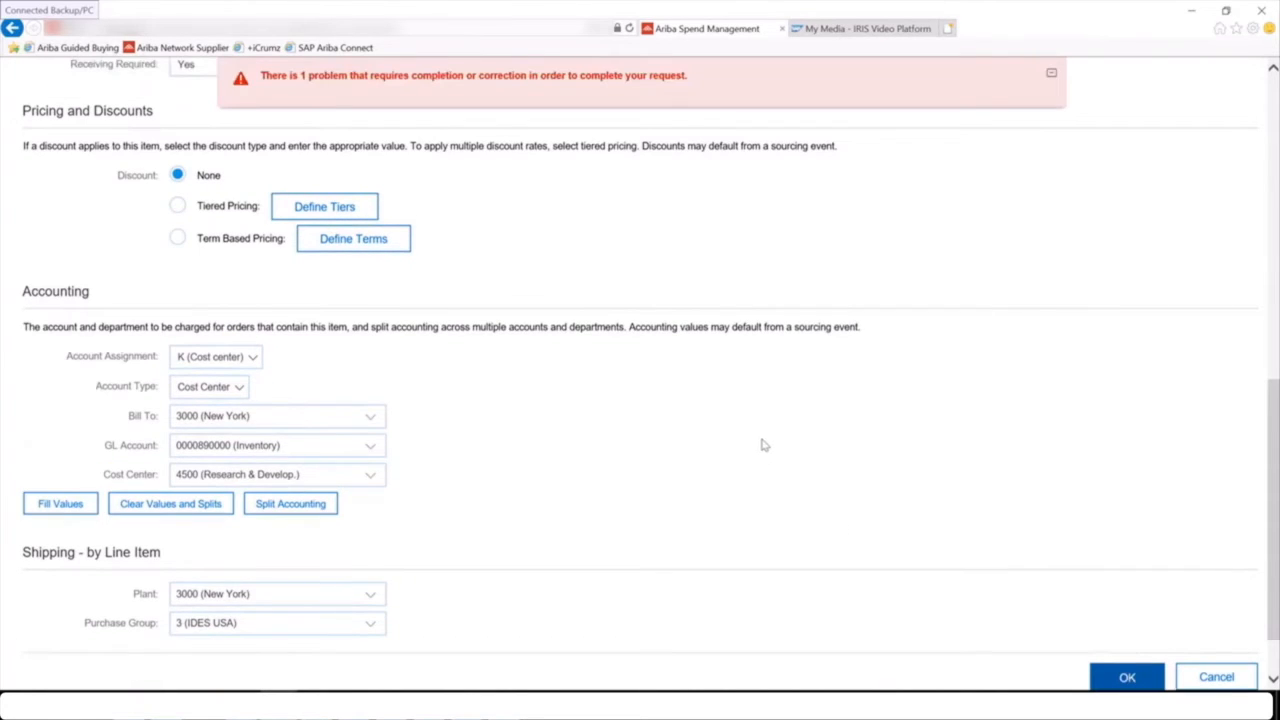
Set the item's supplier part number to XLBIN and confirm the item's pricing terms
scroll(762, 444, up, 6)
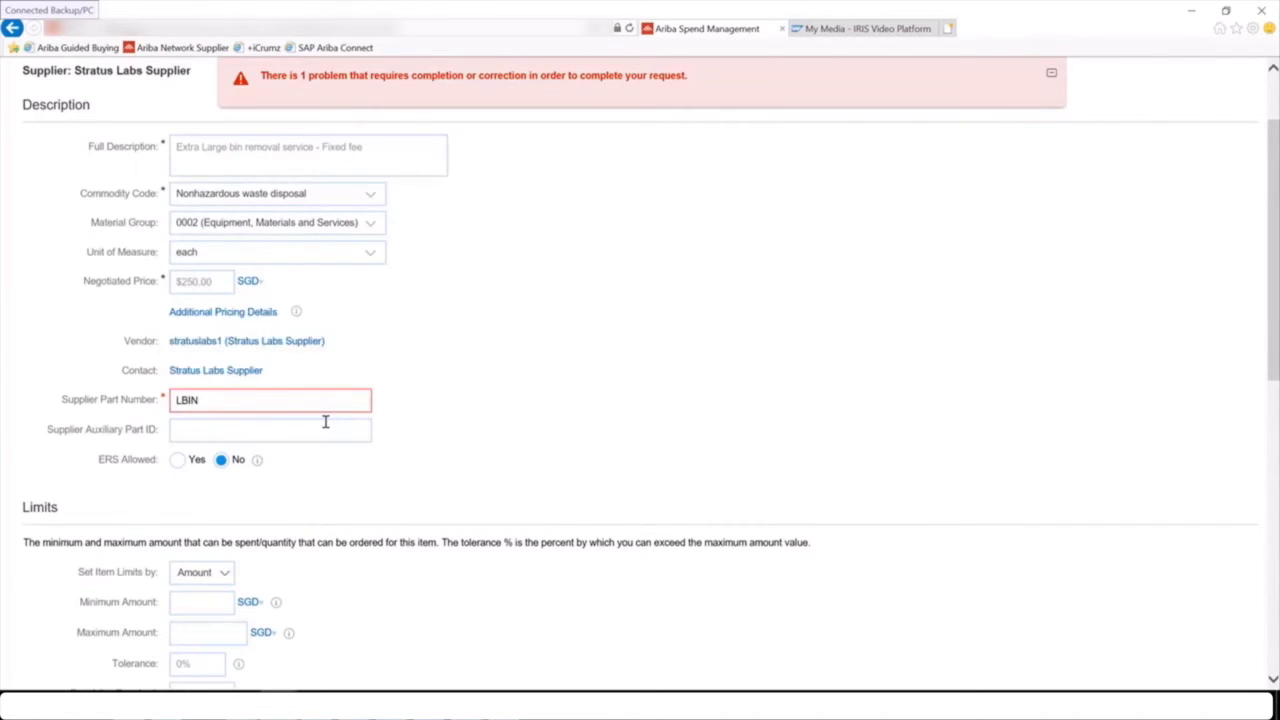
text(X)
click(717, 407)
scroll(901, 432, up, 2)
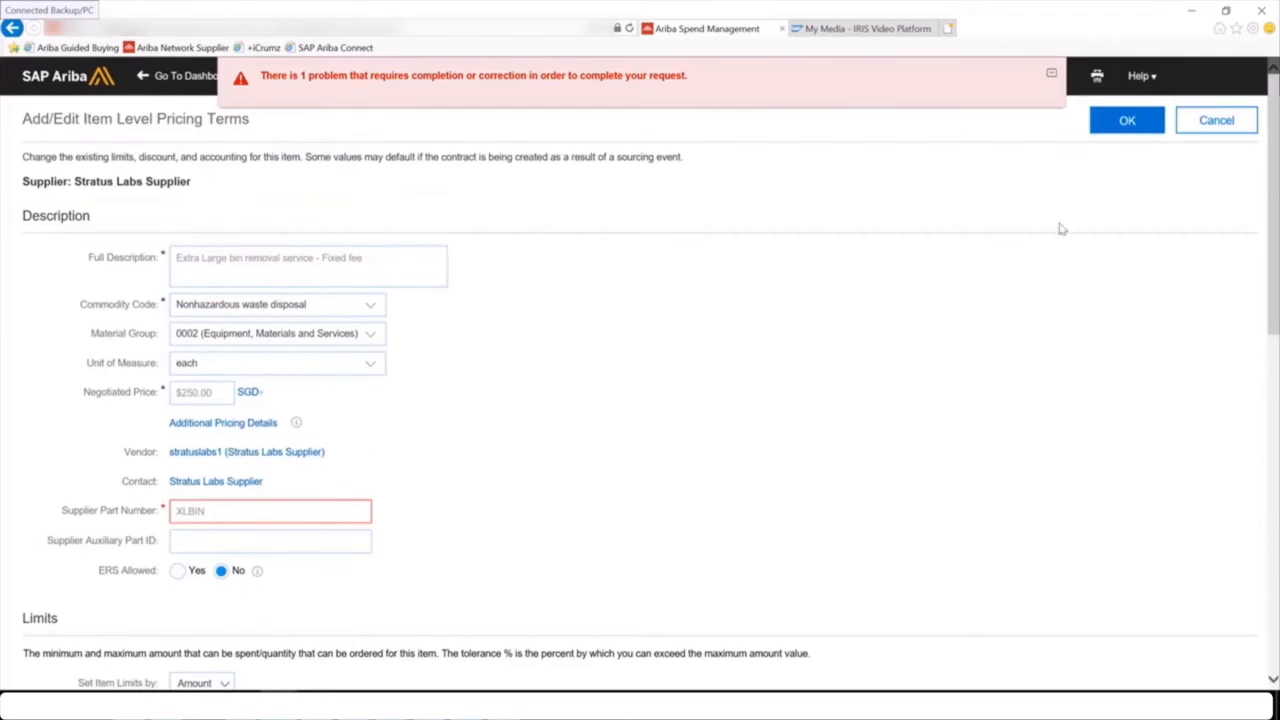
click(1148, 133)
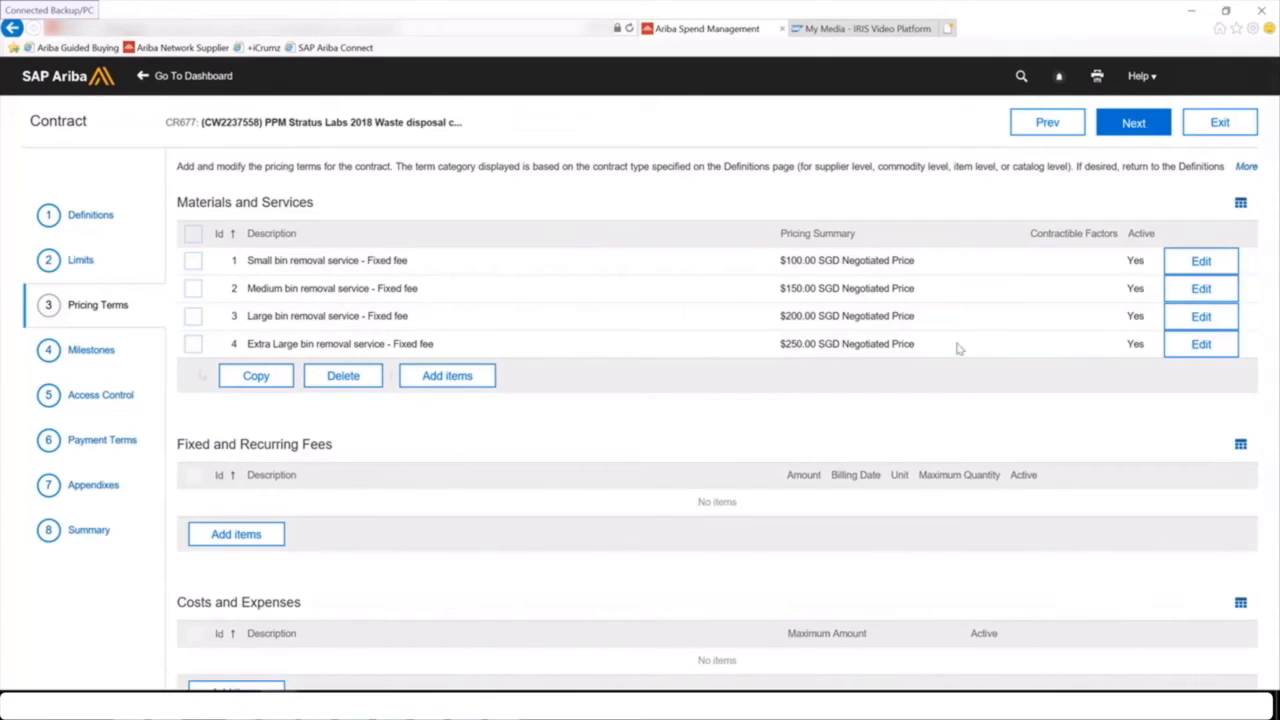
Go to the contract request's summary and save the updated contract terms
click(97, 533)
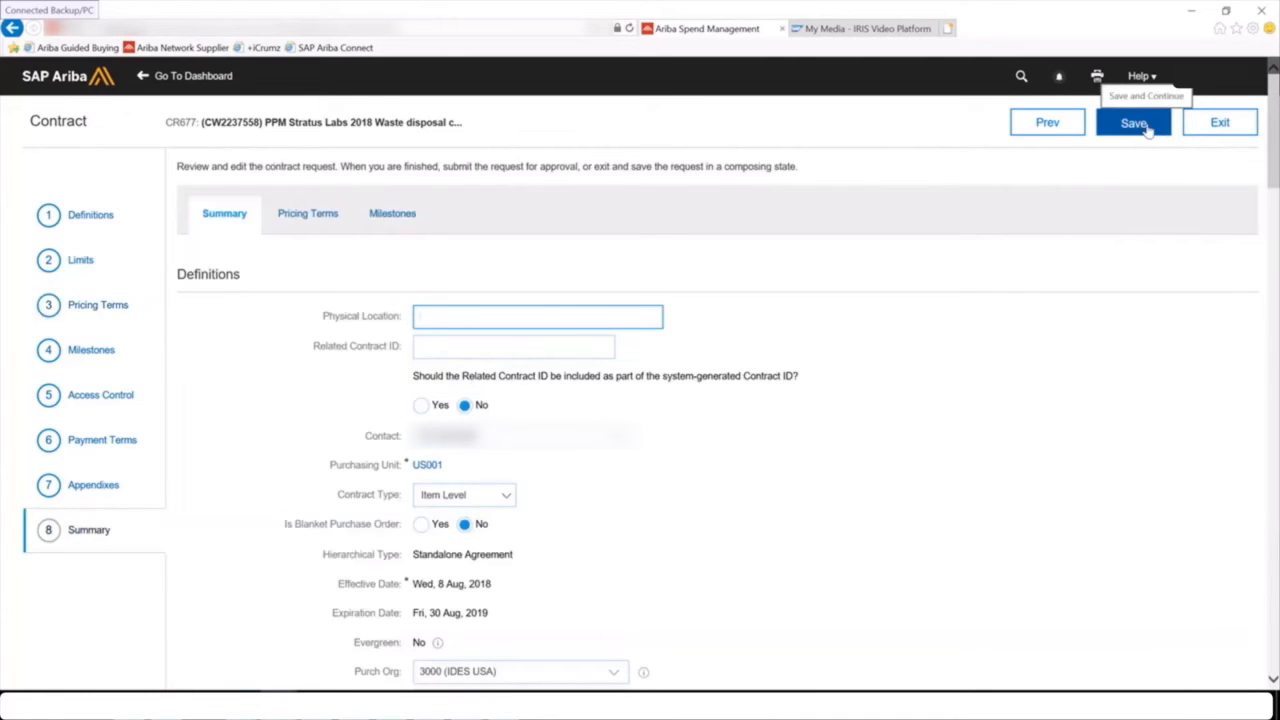
scroll(950, 335, down, 1)
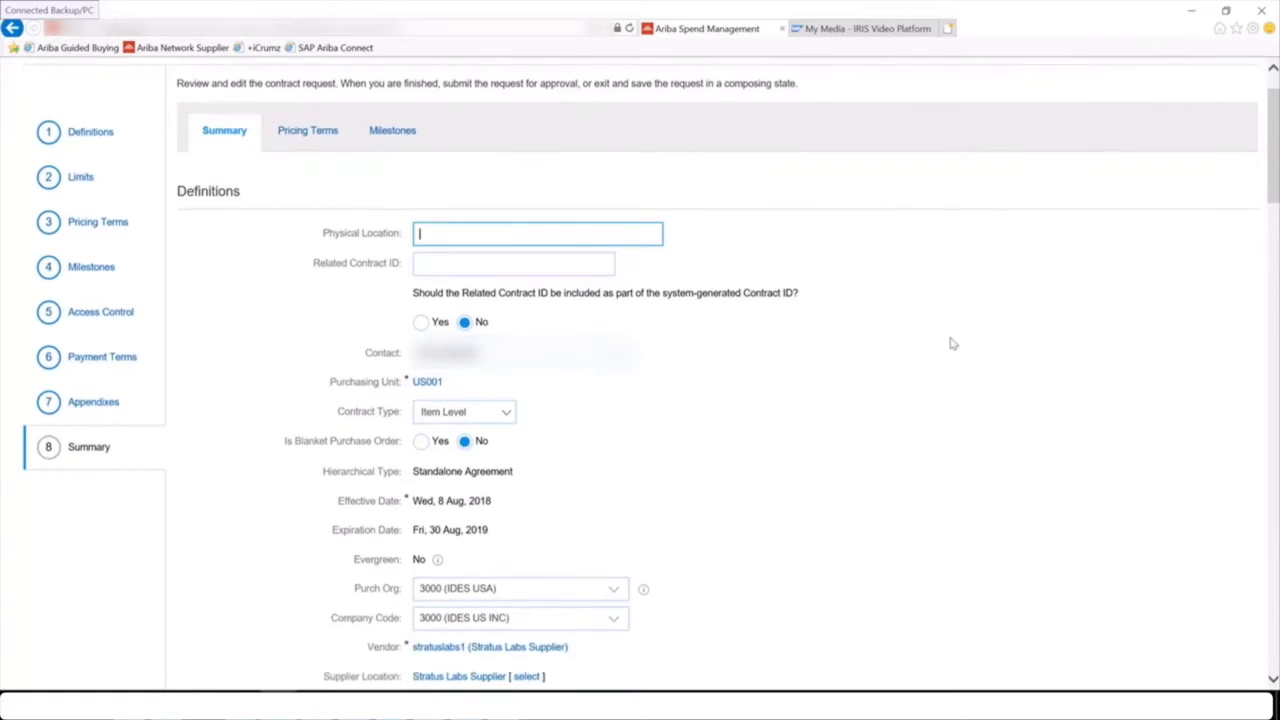
scroll(952, 343, up, 1)
click(1130, 114)
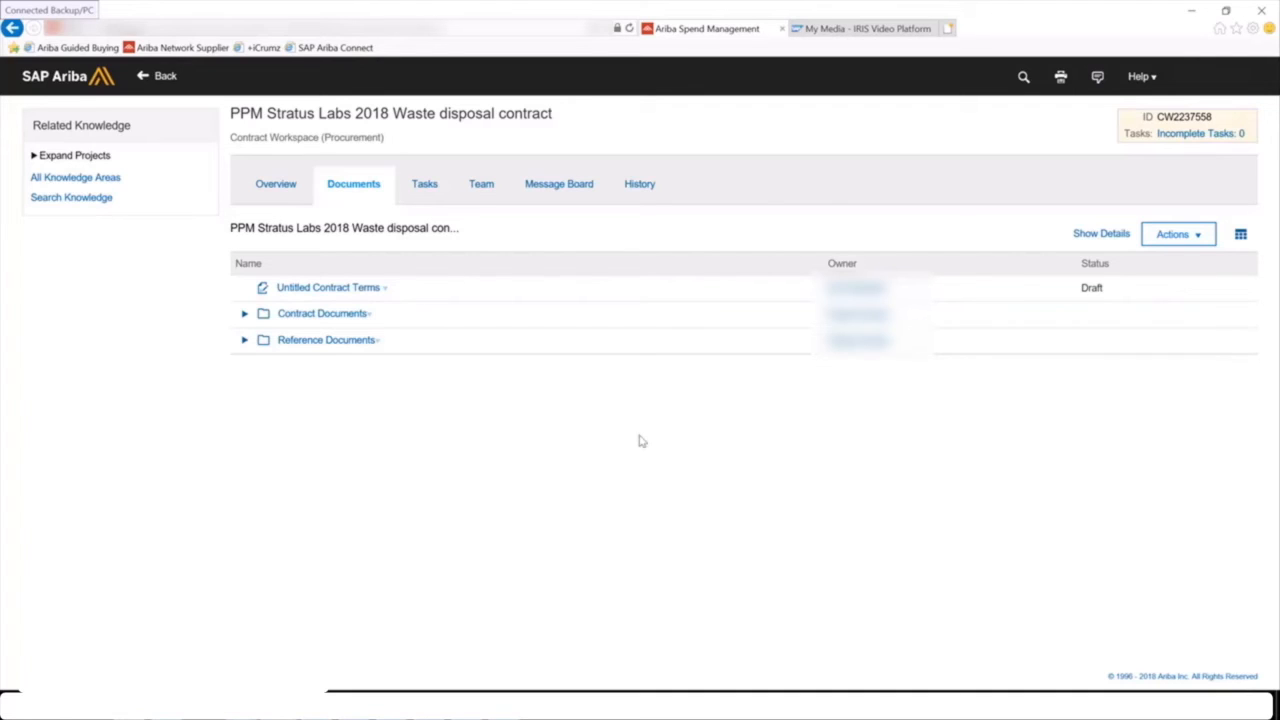
Publish the Untitled Contract Terms document and submit the contract request for approval
click(385, 292)
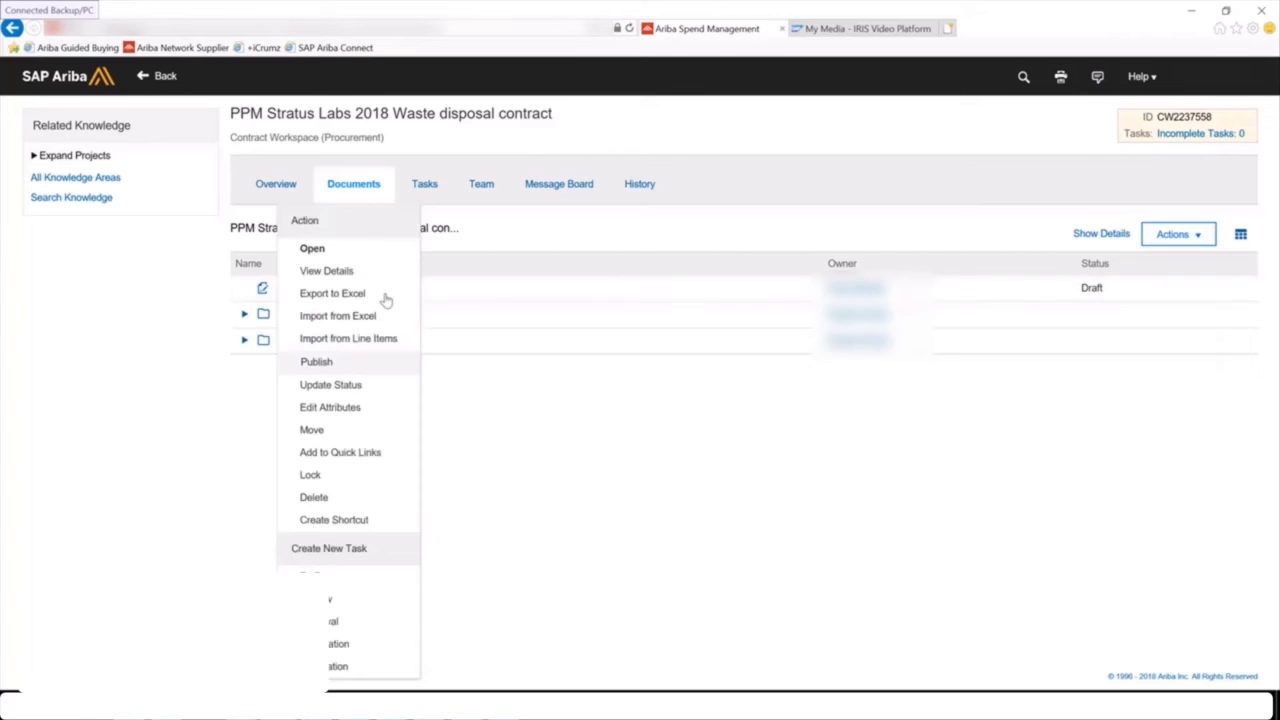
click(316, 363)
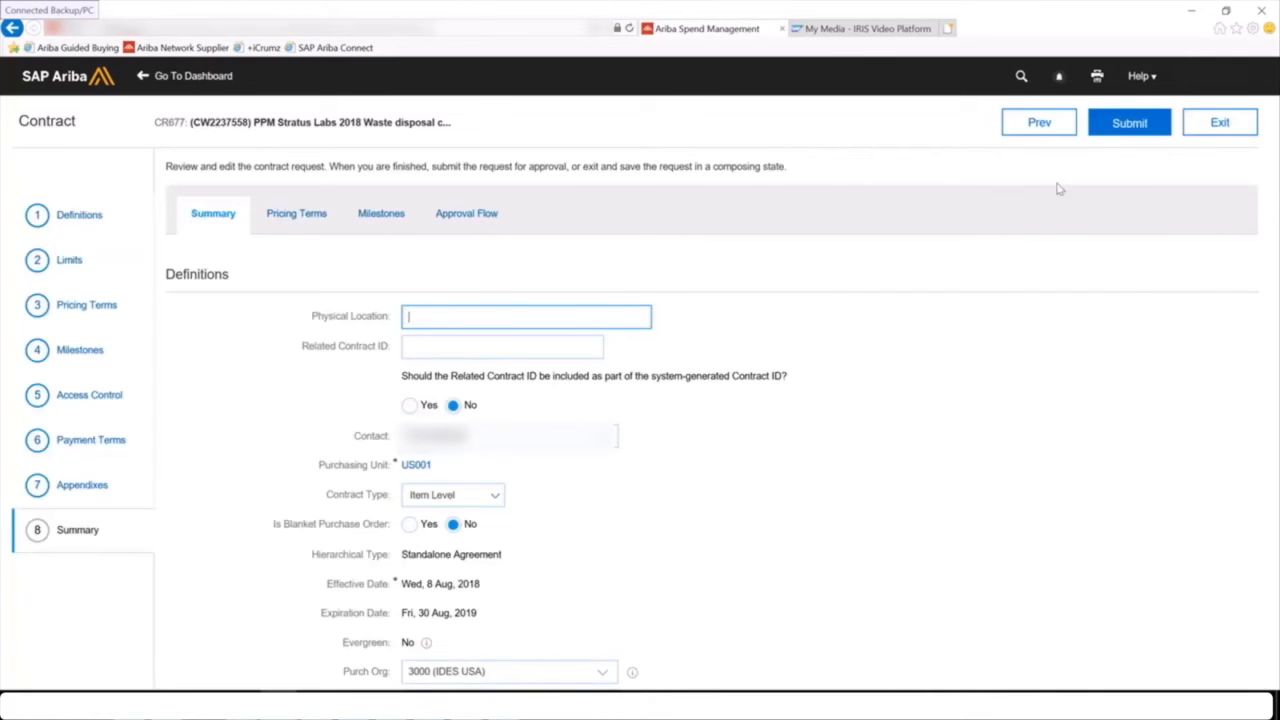
click(1127, 133)
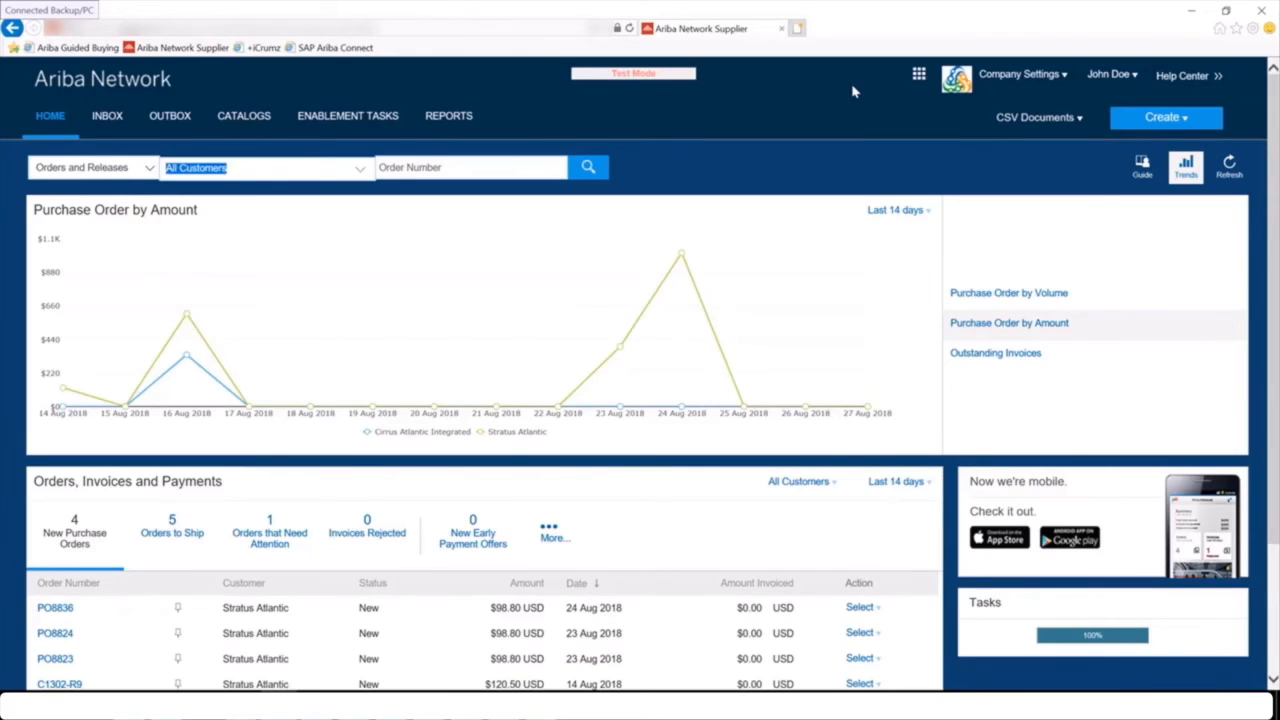
In Ariba Network, start a contract invoice for the customer Stratus Pacific and continue to the contract site selection
click(1188, 122)
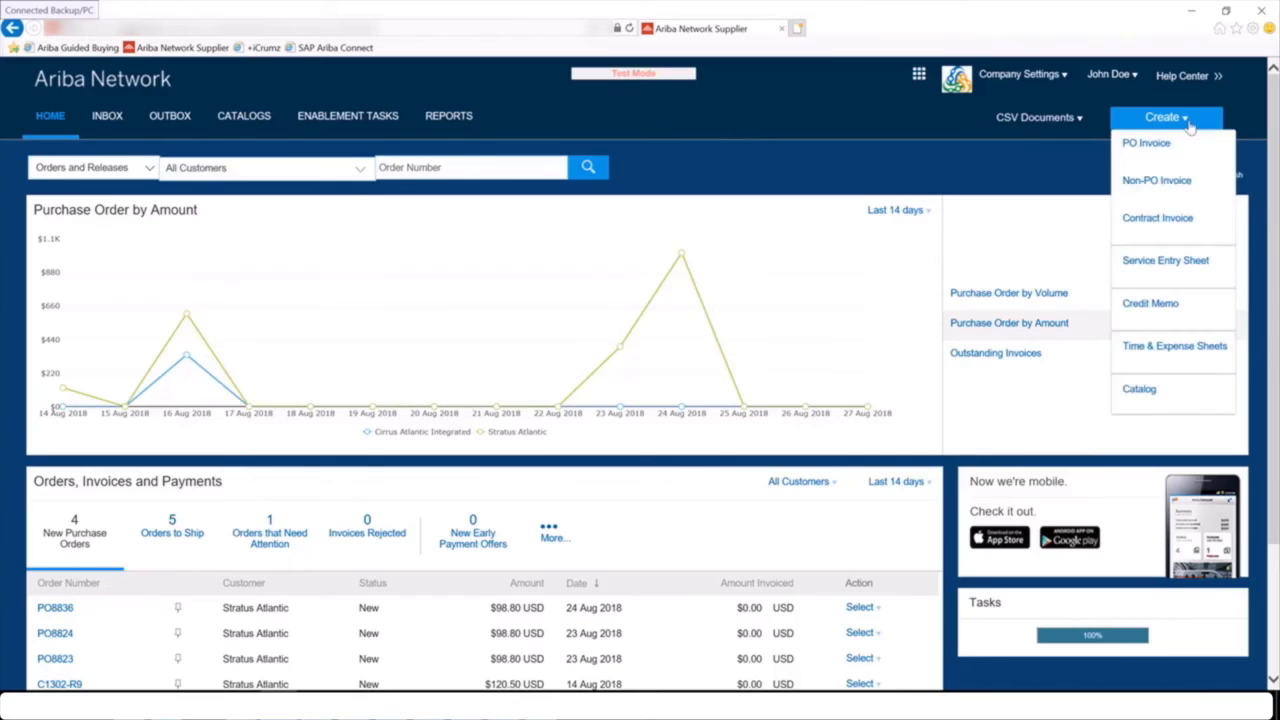
click(1179, 222)
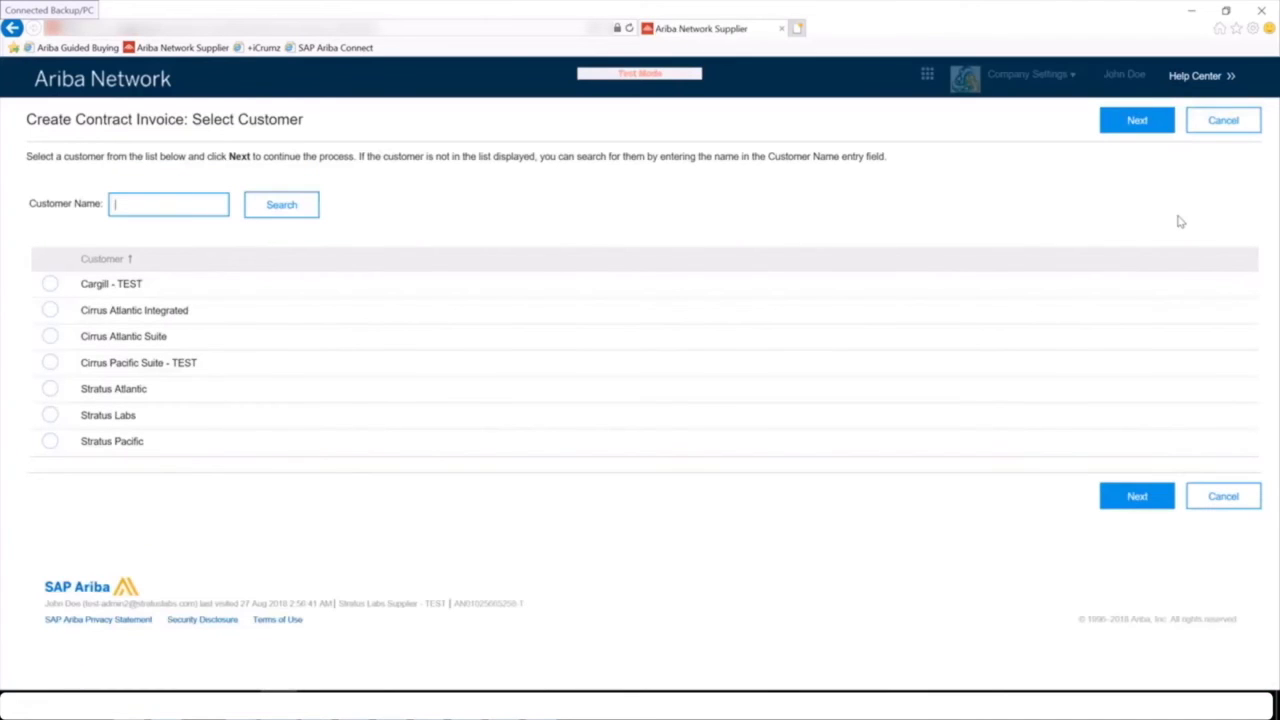
click(50, 442)
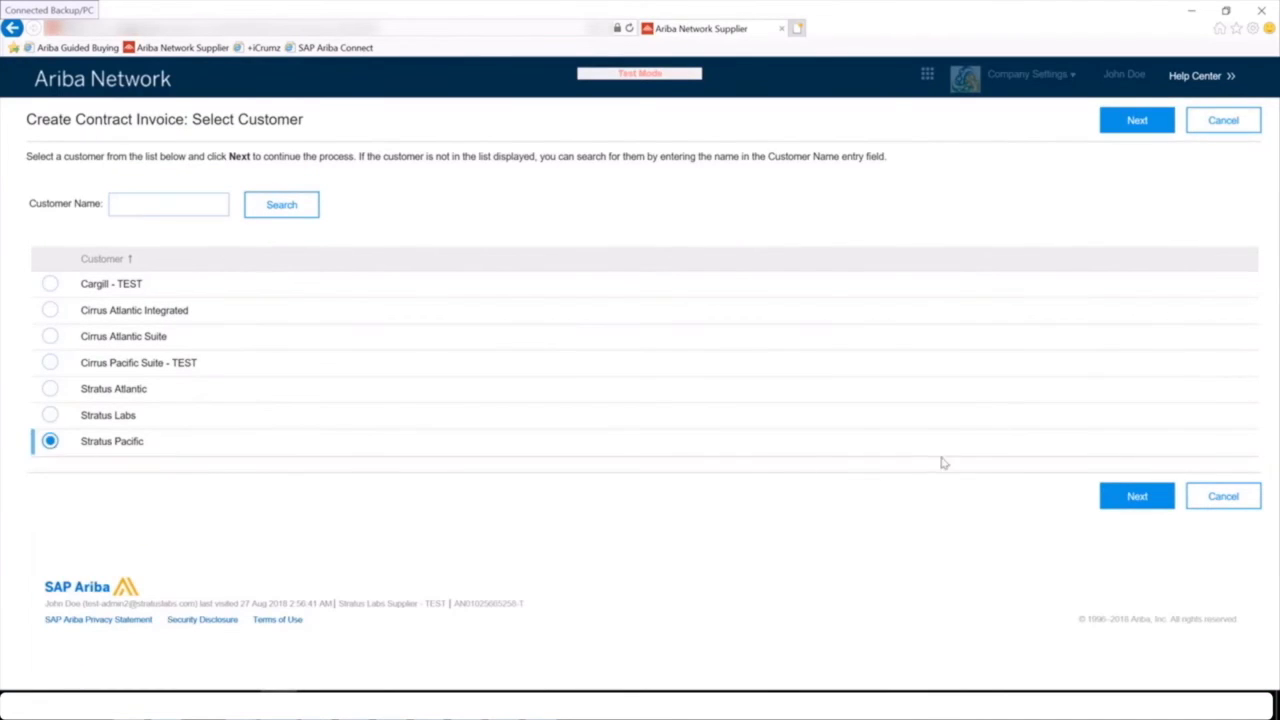
click(1140, 497)
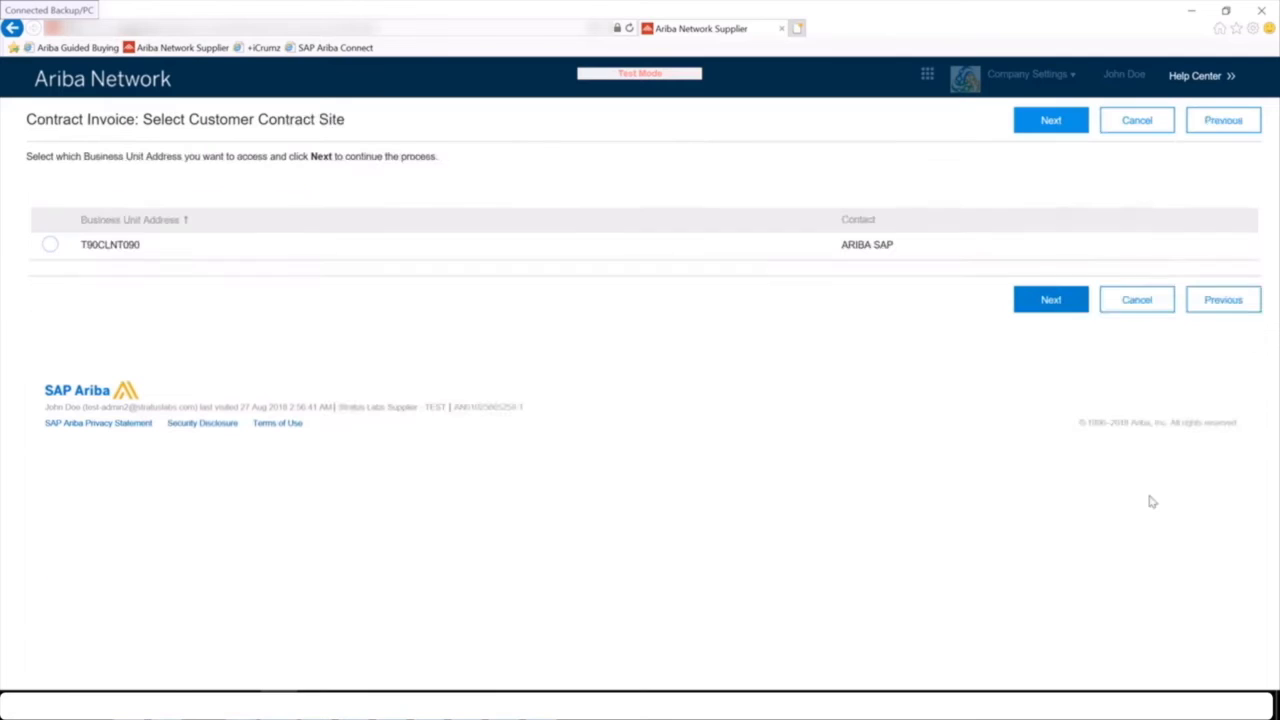
Select business unit T90CLNT090 and choose contract C667, PPM Stratus Labs Waste Disposal services Contract, for the invoice
click(50, 244)
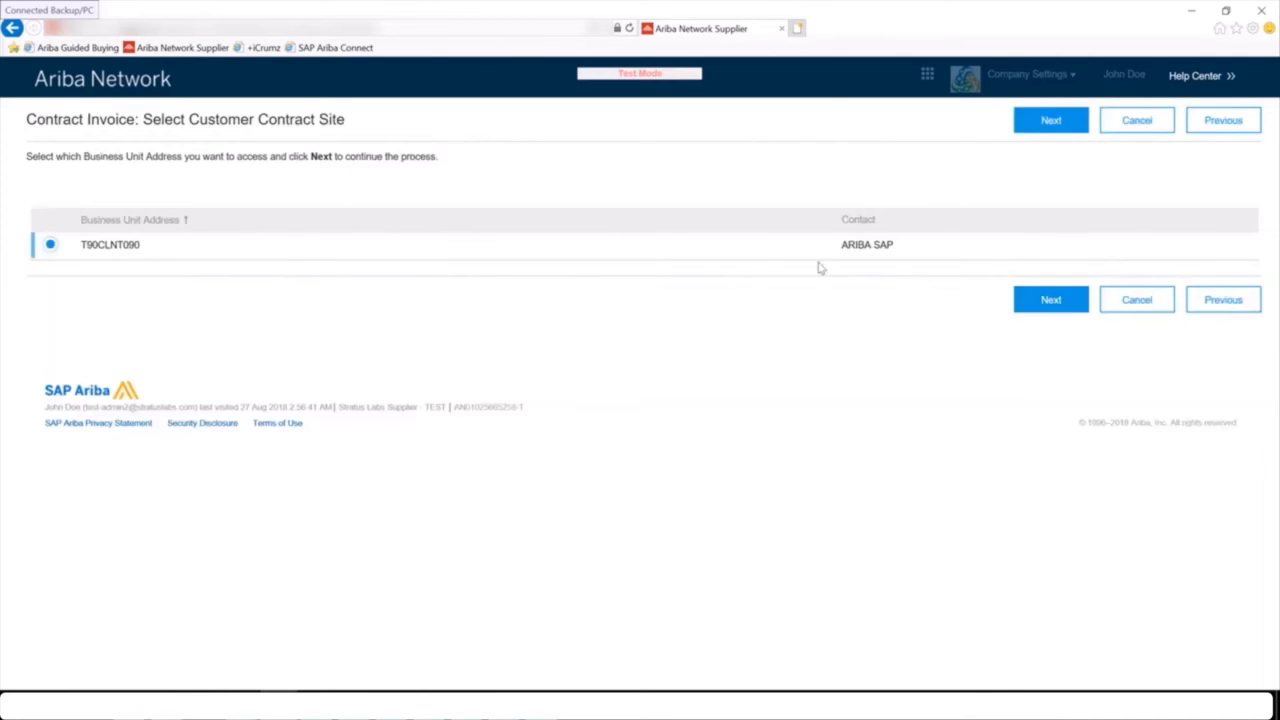
click(1052, 301)
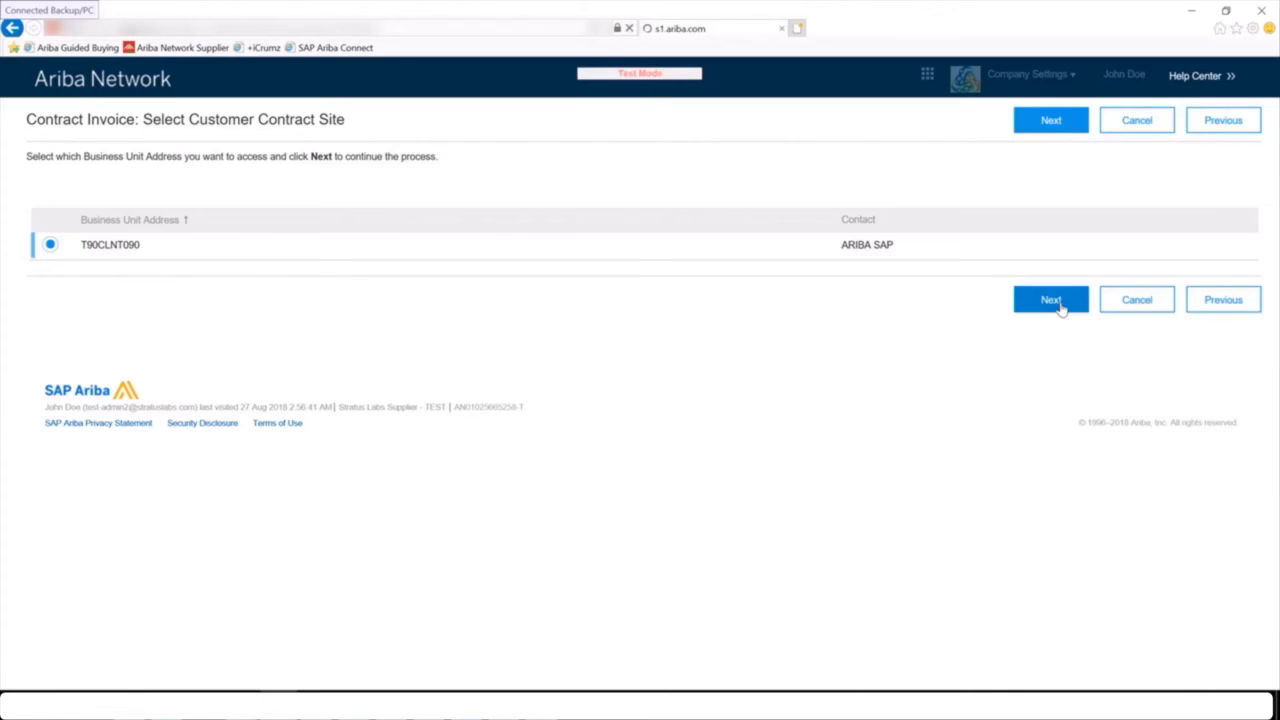
click(228, 274)
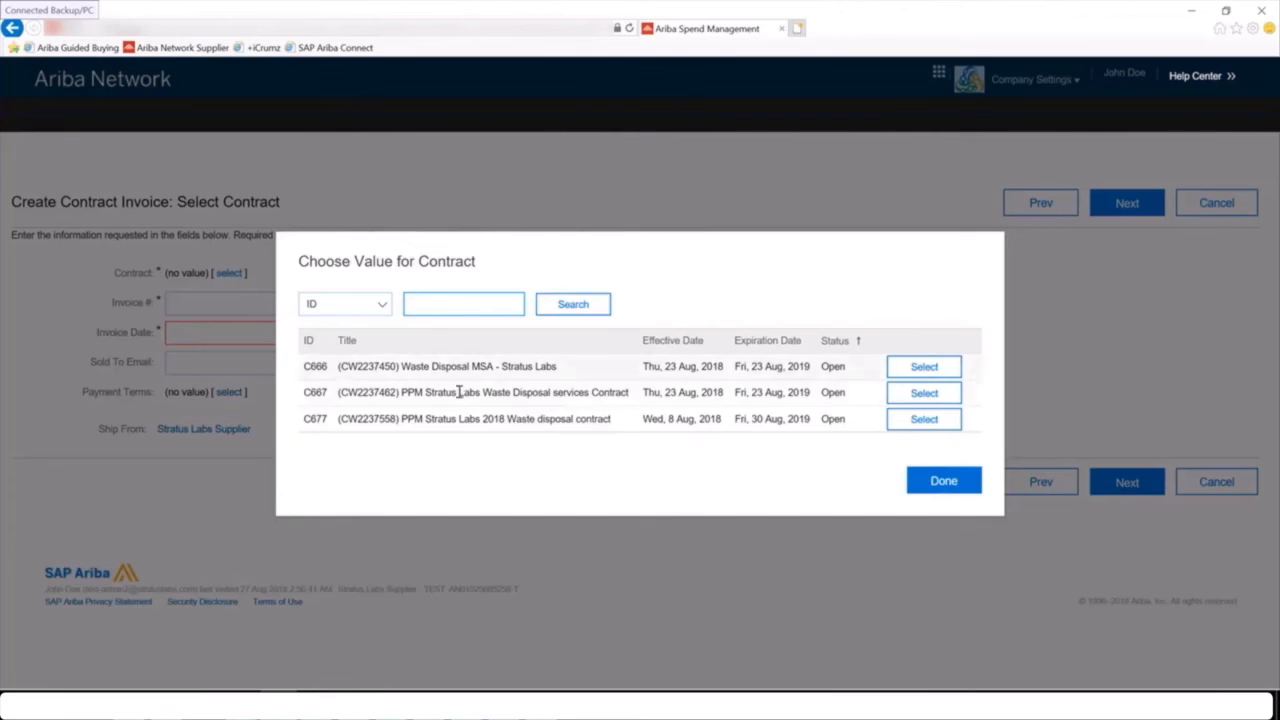
click(921, 394)
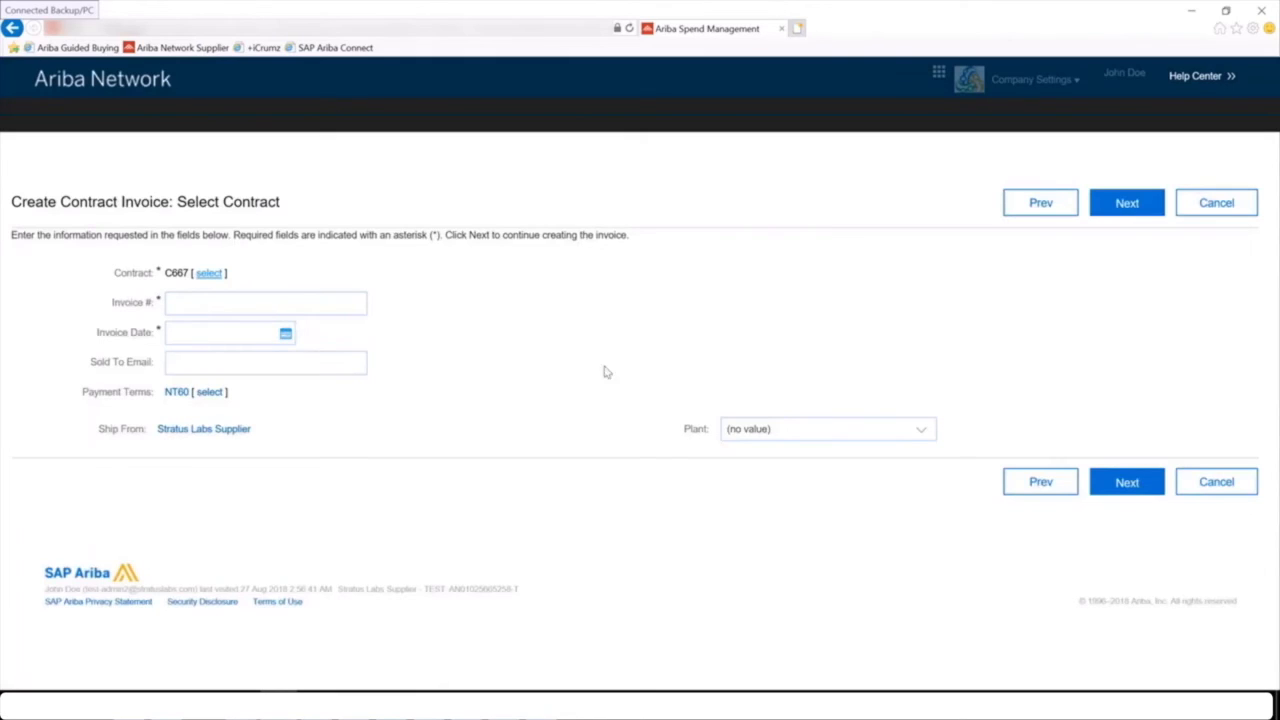
Enter invoice number 1235557, invoice date 27-Aug-2018 and the sold-to email, and continue to the invoice details
click(231, 301)
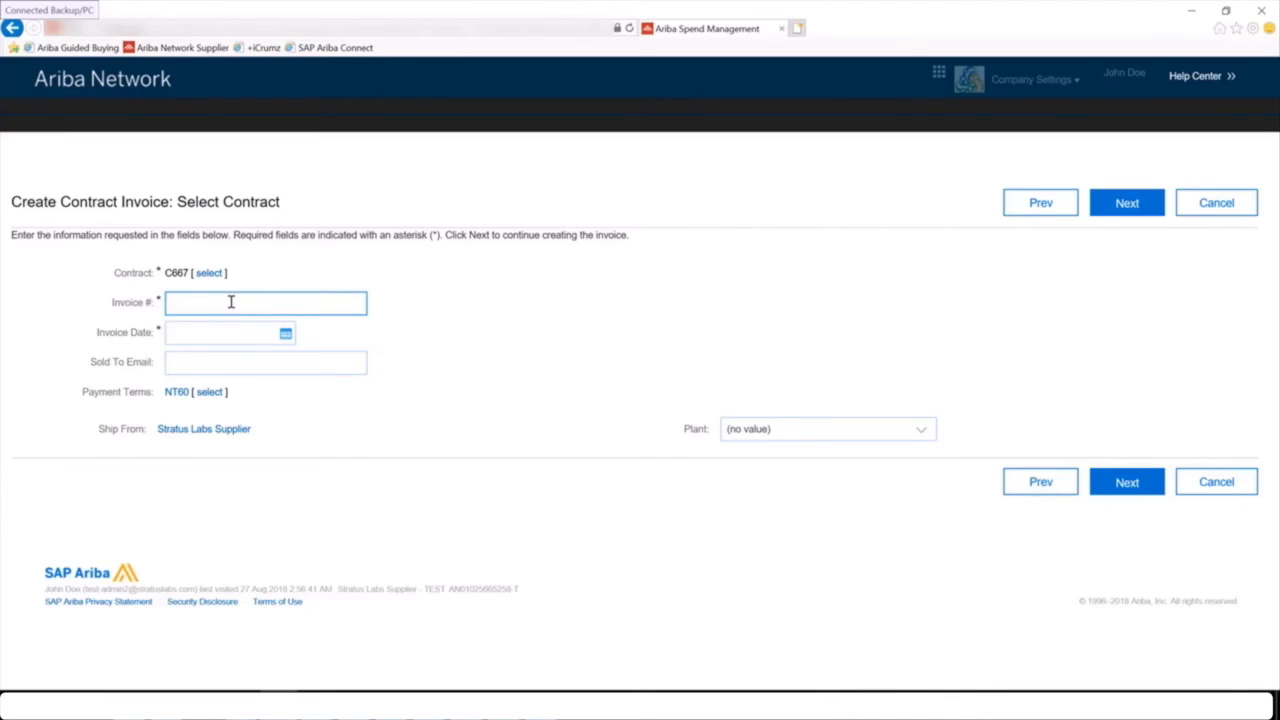
text(1235557)
click(286, 334)
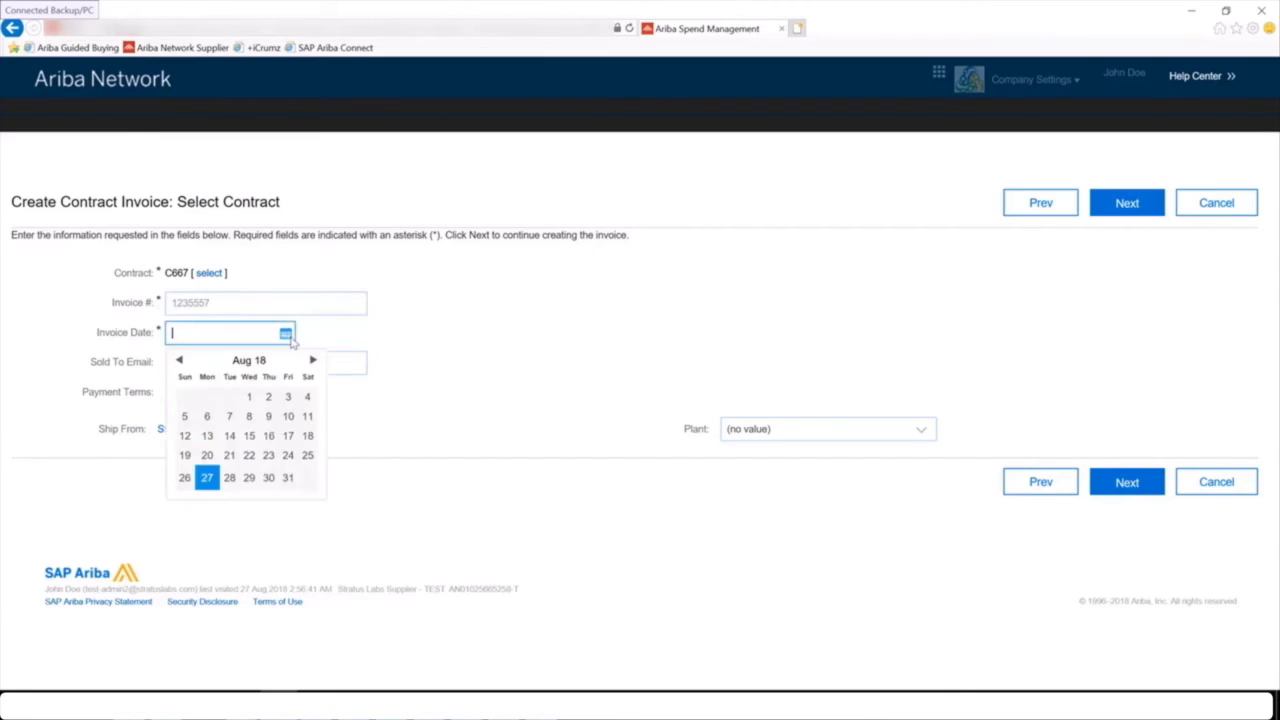
click(206, 481)
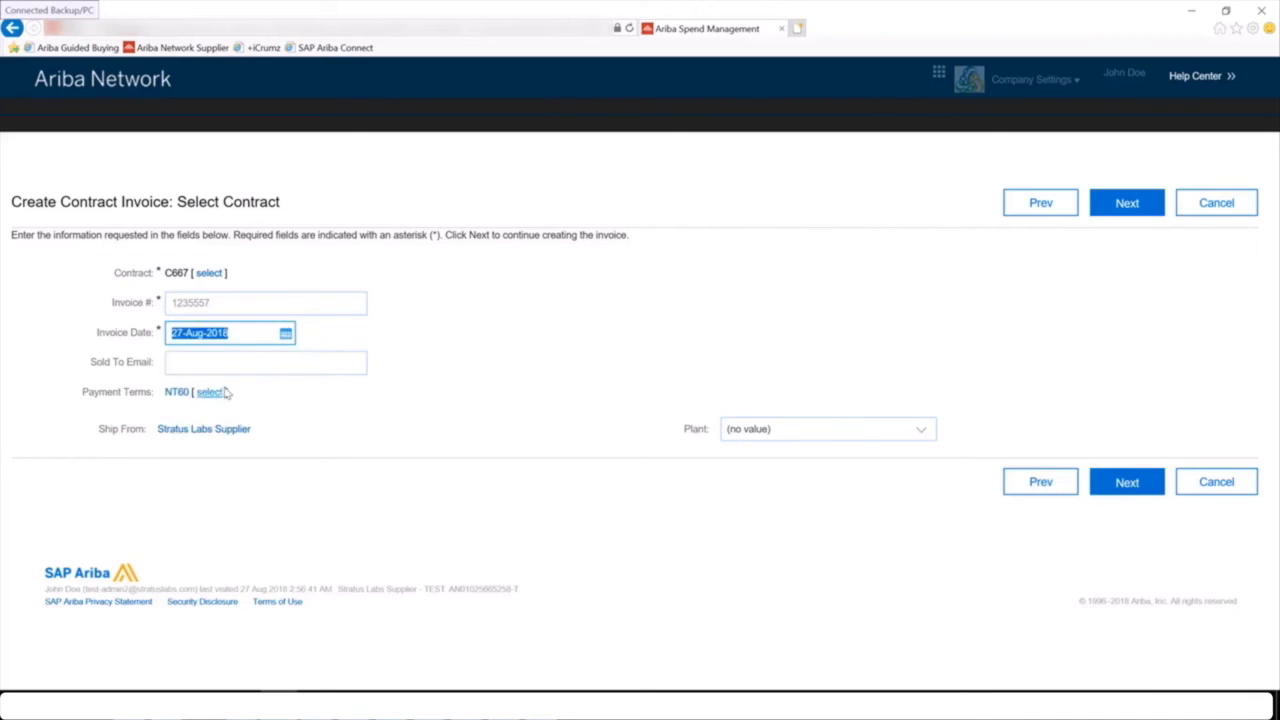
click(297, 360)
key(ctrl+v)
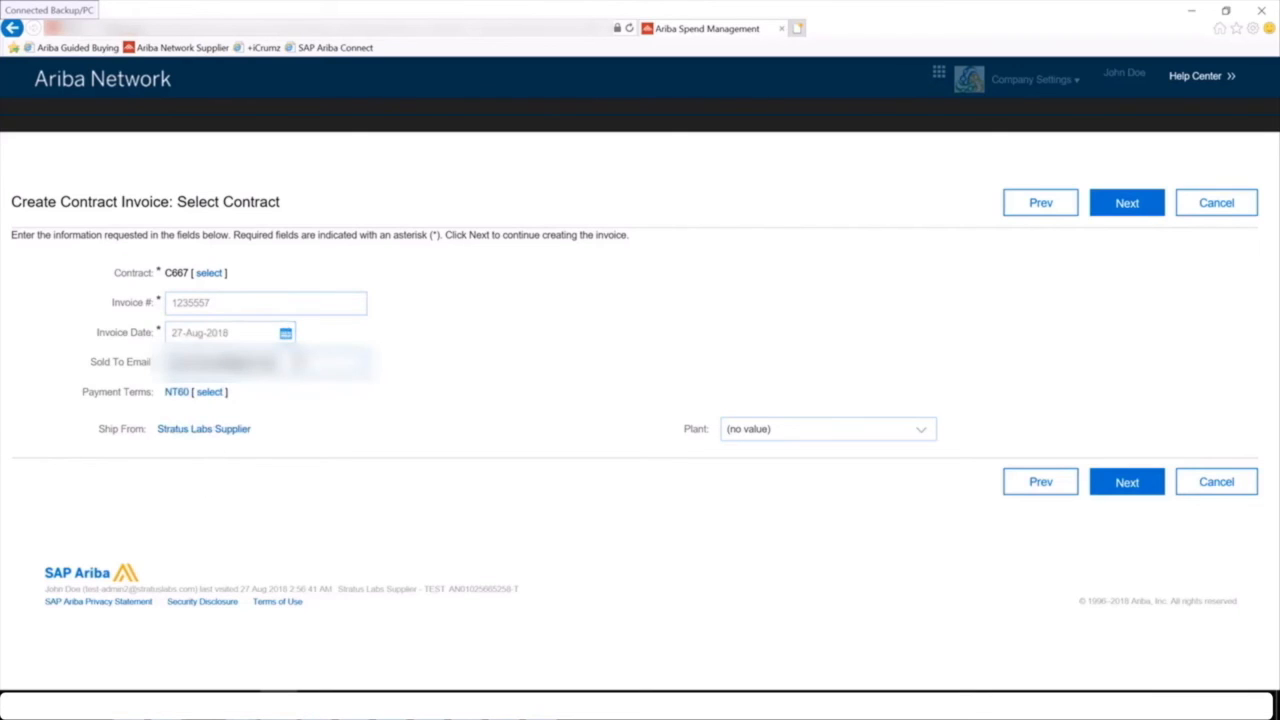
click(1143, 483)
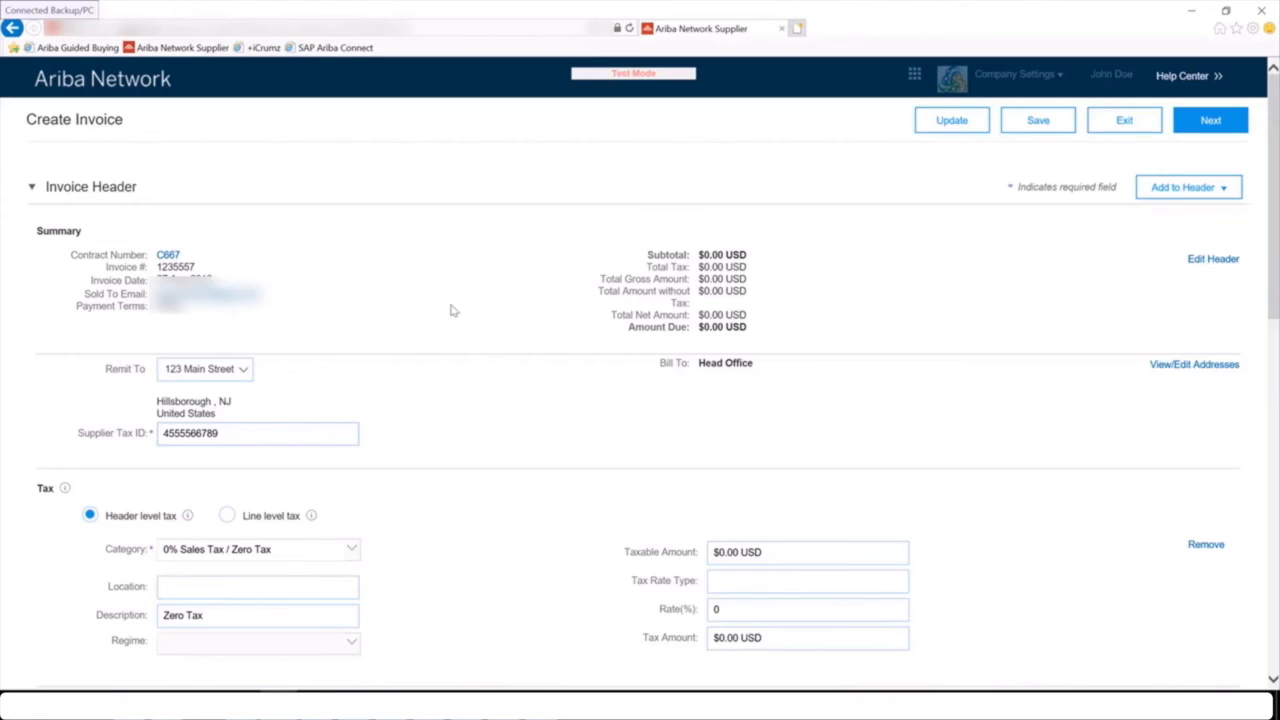
Add 3 M size Skip waste removal and 2 XL Skip waste removal items to the invoice and continue to its confirmation page
scroll(451, 311, down, 4)
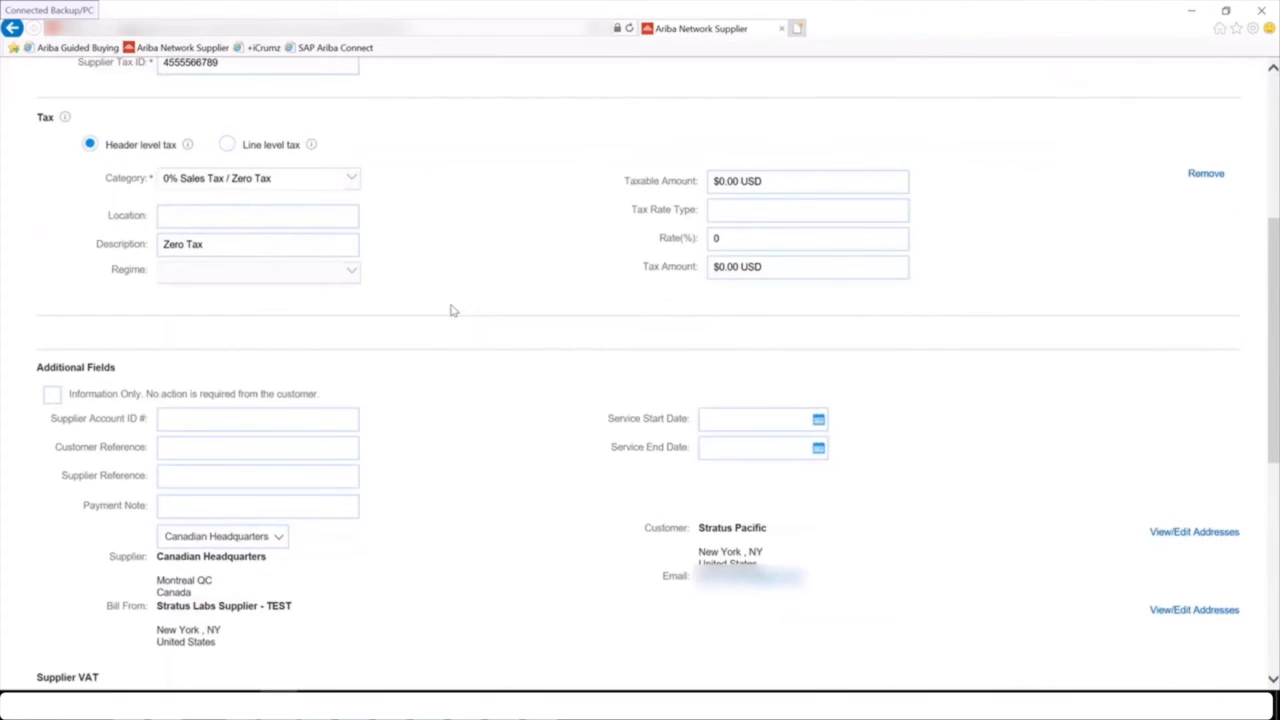
scroll(451, 311, down, 5)
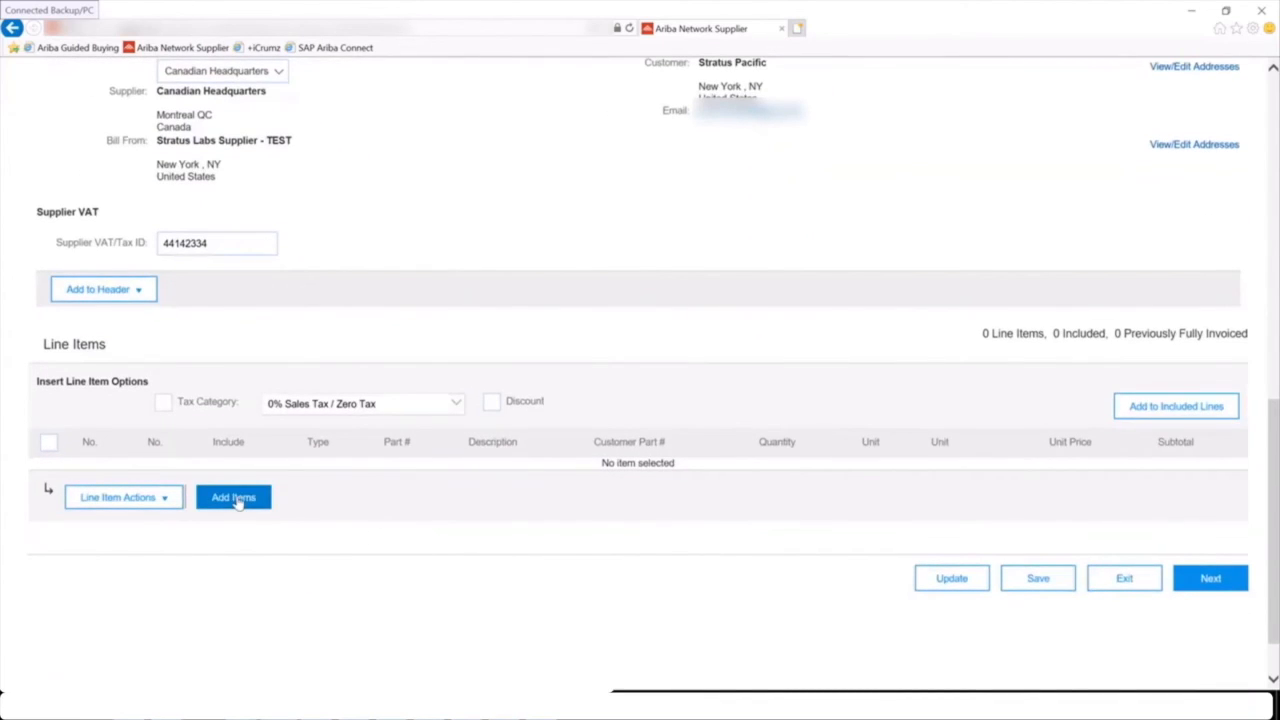
click(237, 499)
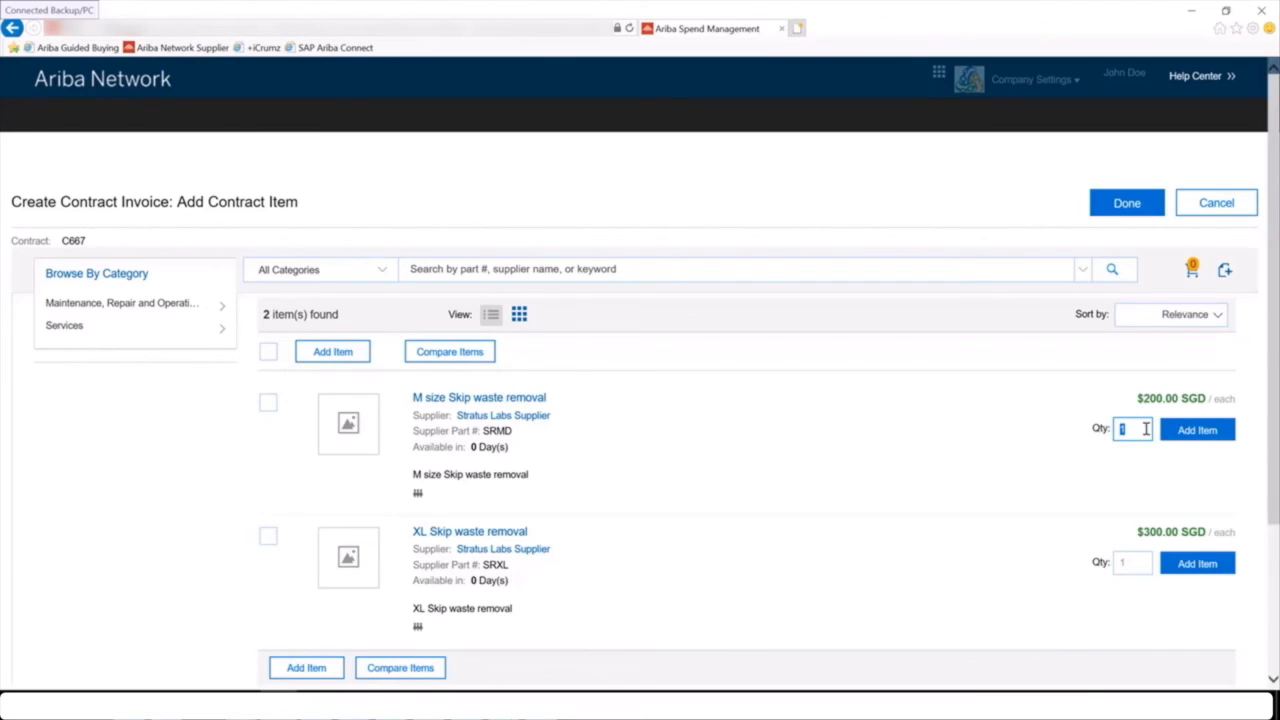
text(3)
click(1138, 563)
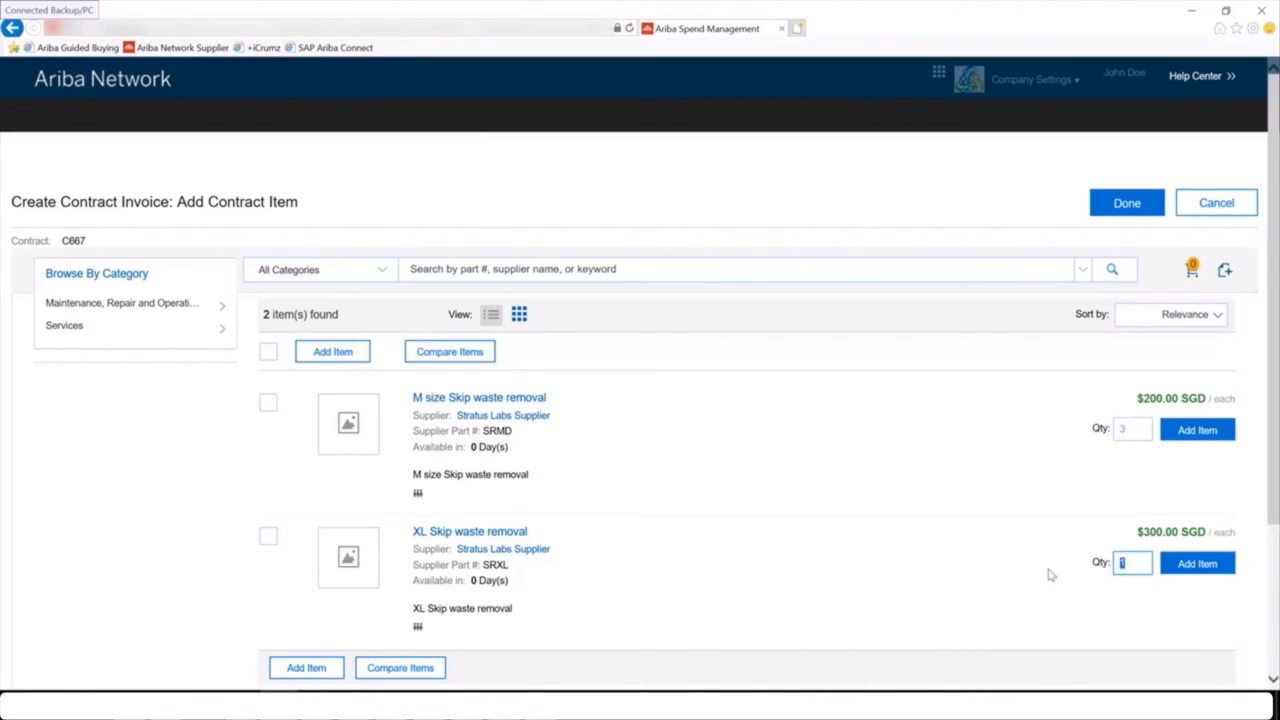
text(2)
click(1203, 432)
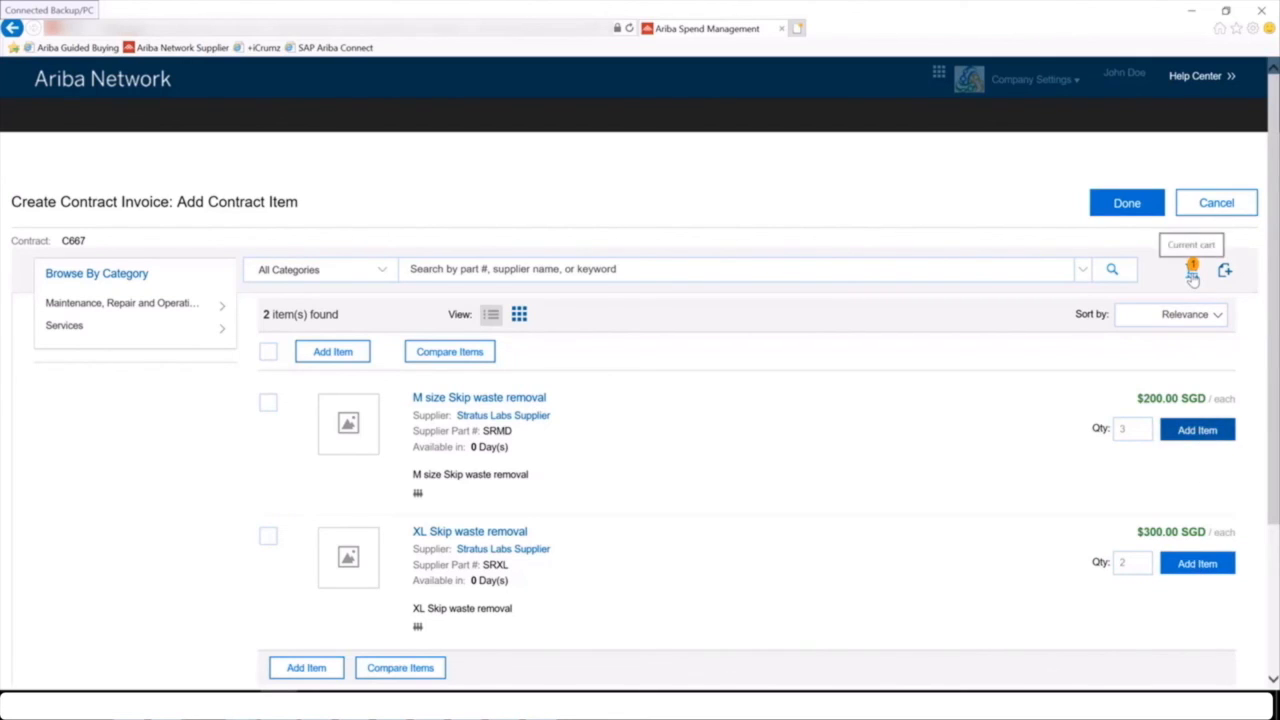
click(1190, 566)
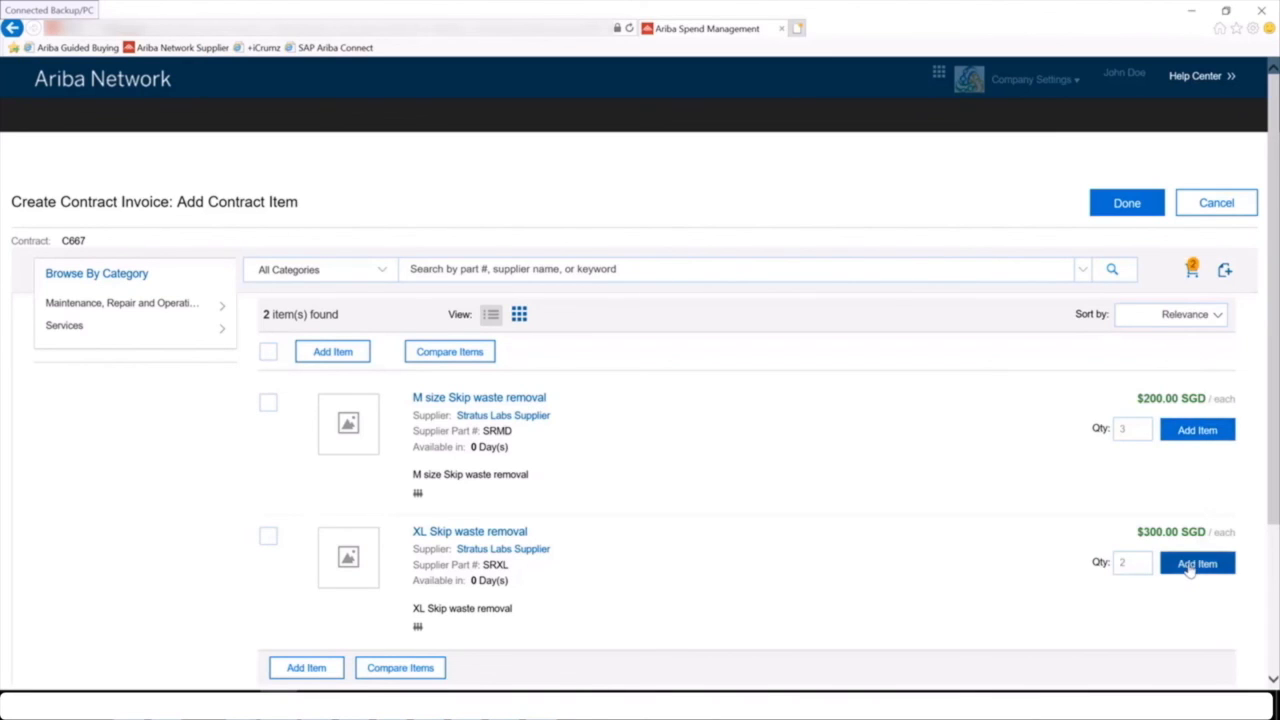
click(1127, 205)
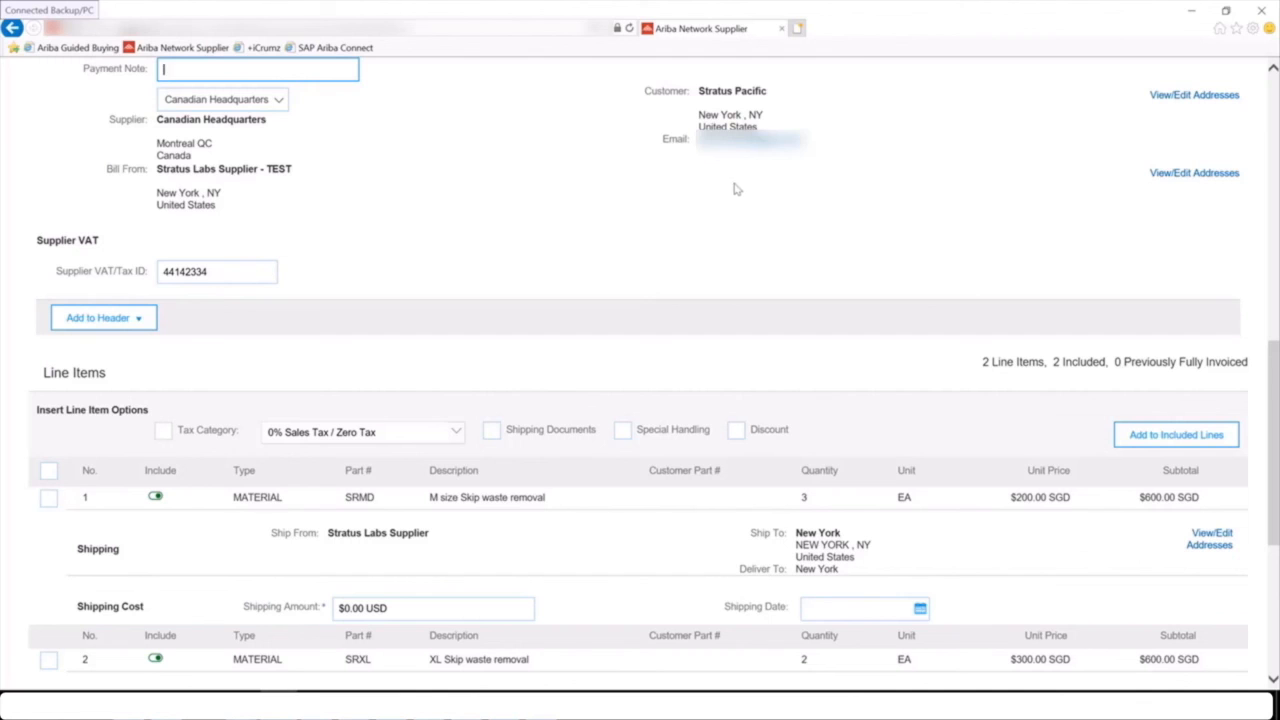
scroll(797, 222, down, 5)
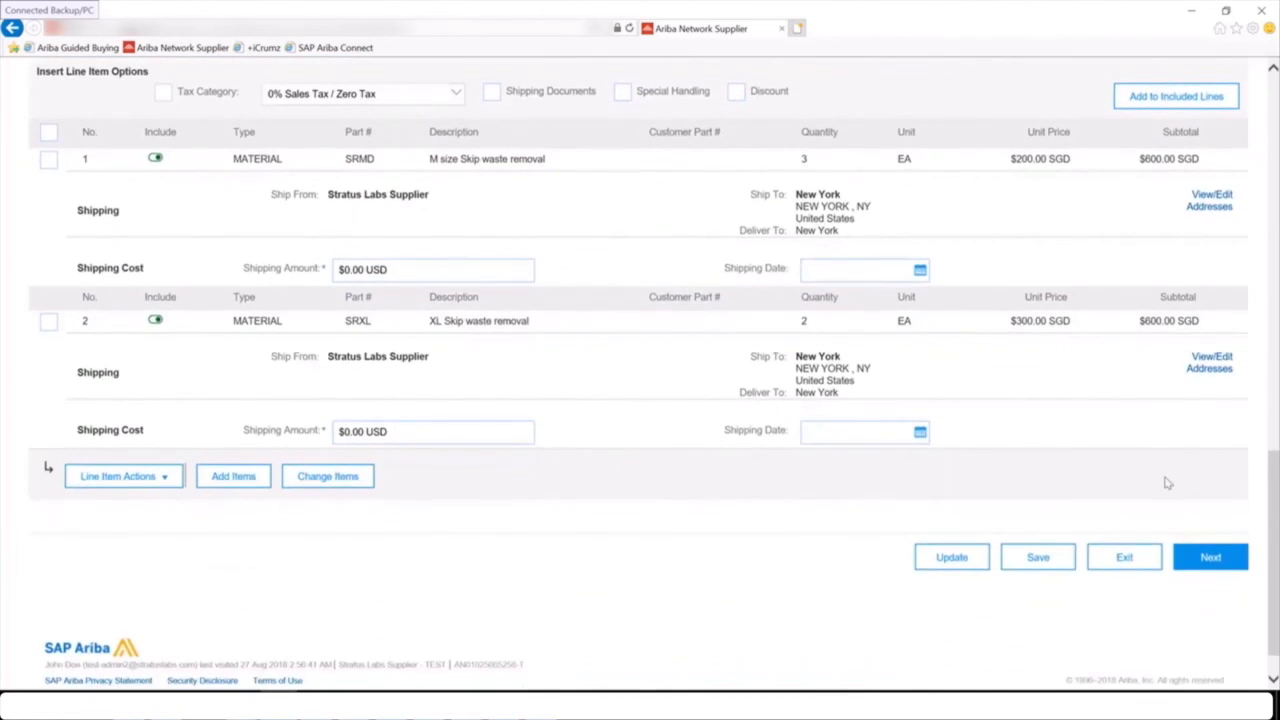
click(1210, 557)
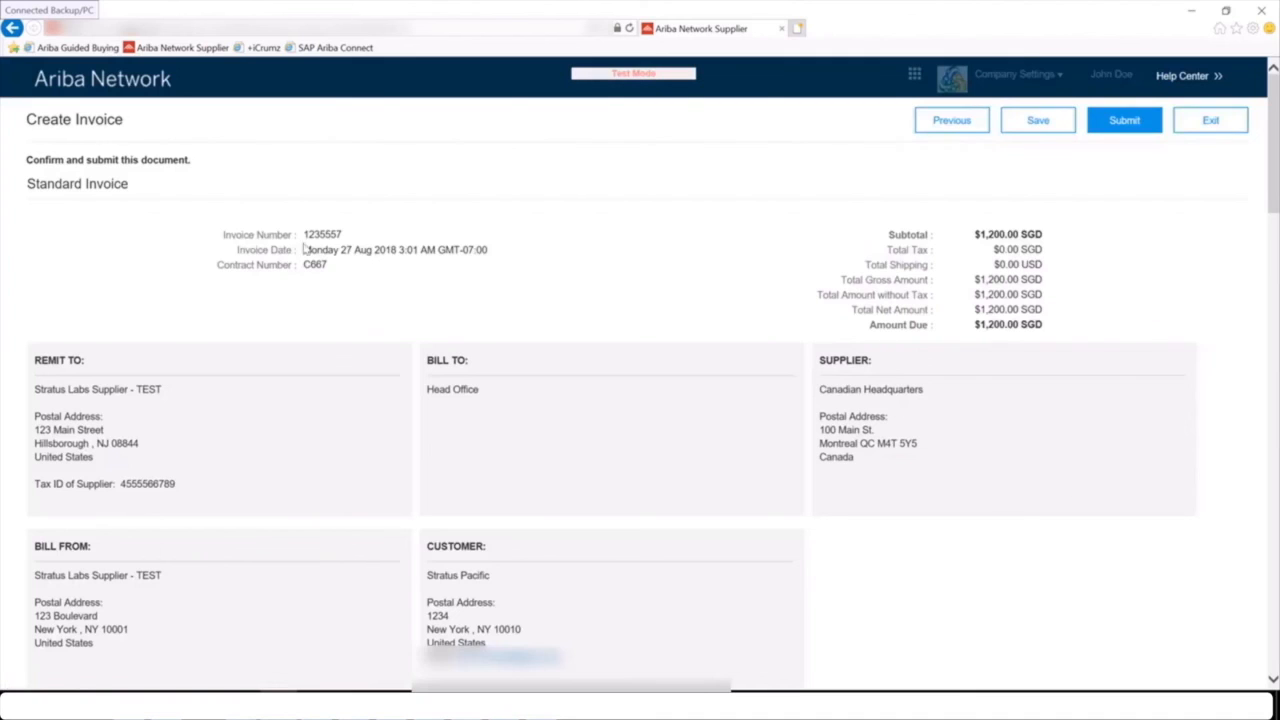
Review the standard invoice through to its summary, submit it, and exit invoice creation
scroll(563, 296, down, 5)
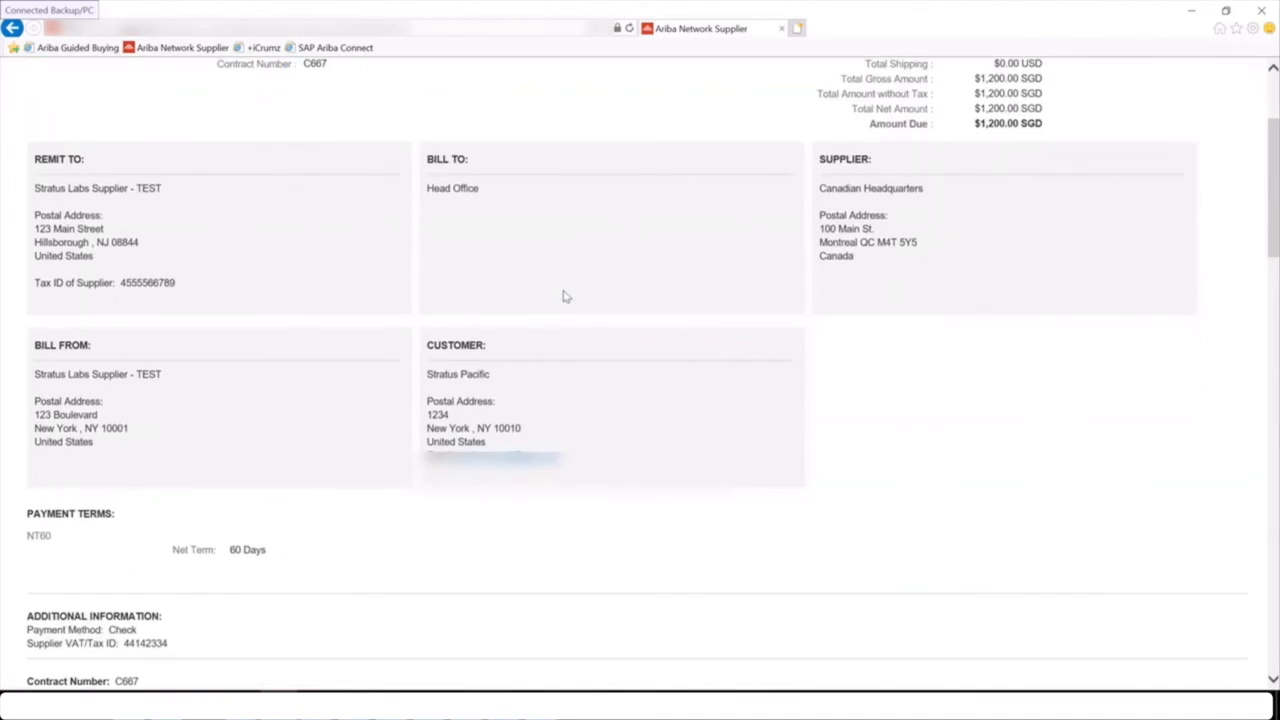
scroll(563, 296, down, 2)
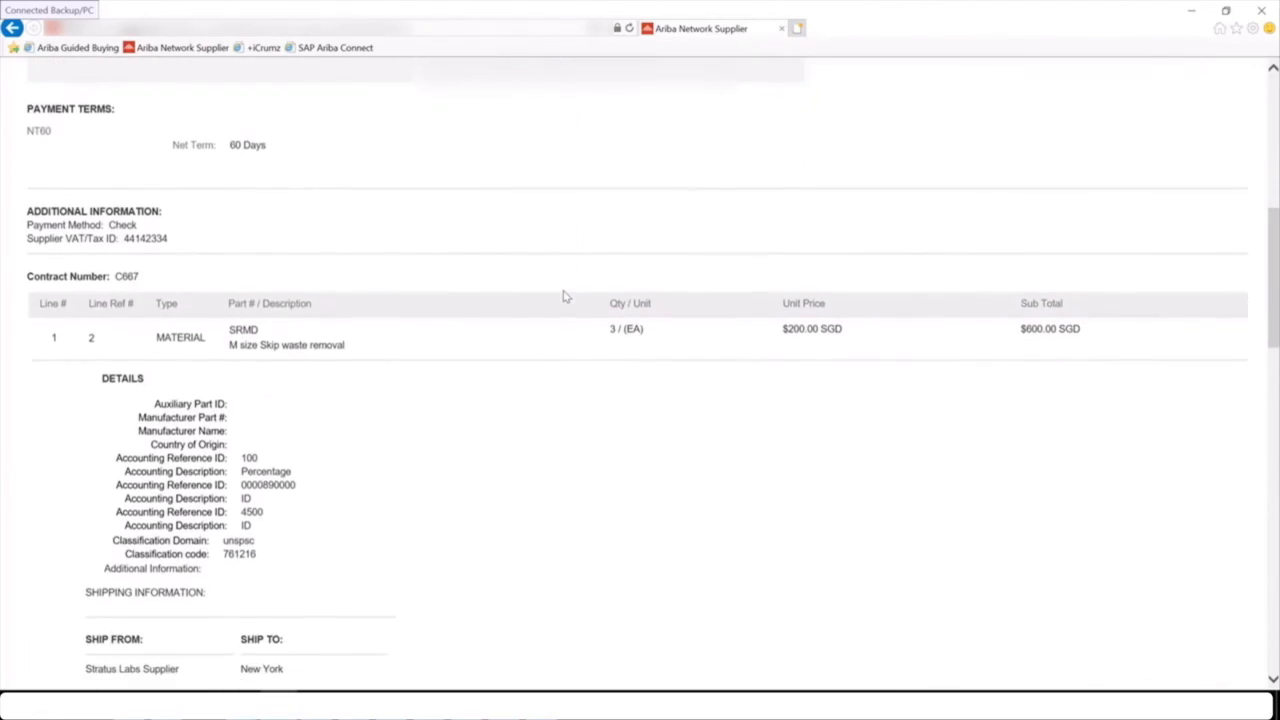
scroll(367, 374, down, 1)
scroll(367, 374, down, 5)
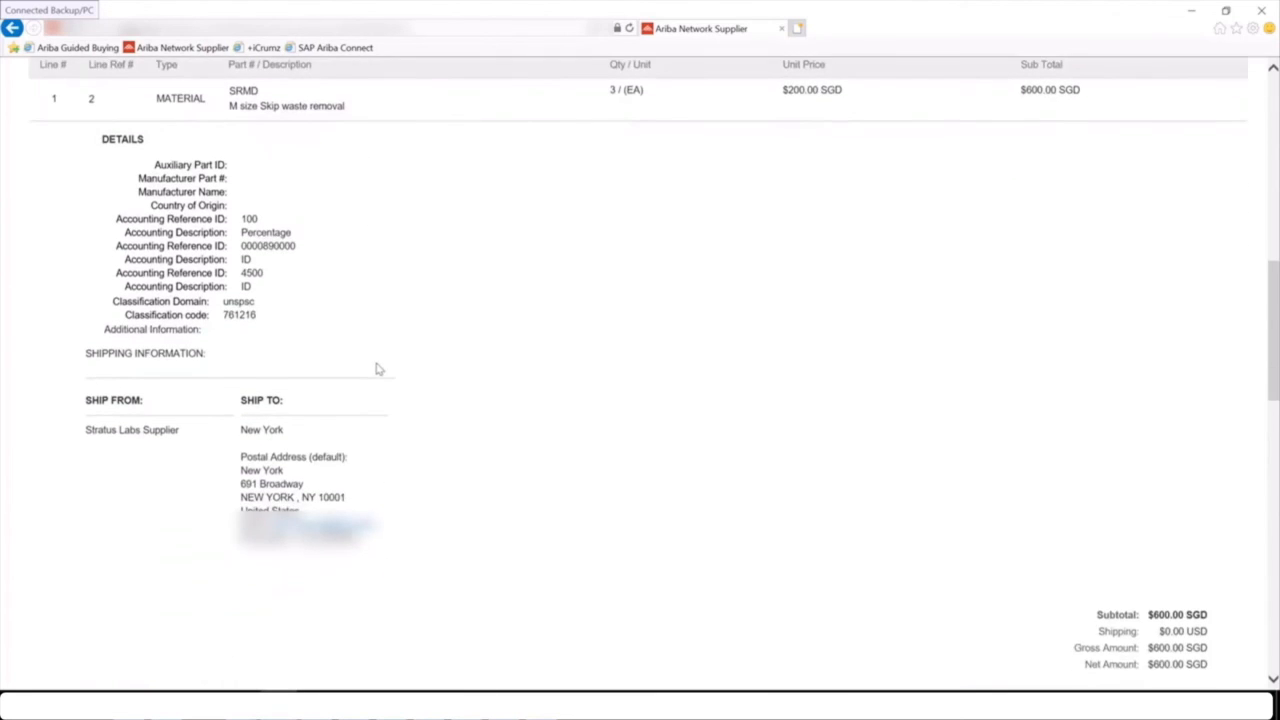
scroll(378, 368, down, 3)
scroll(378, 368, down, 4)
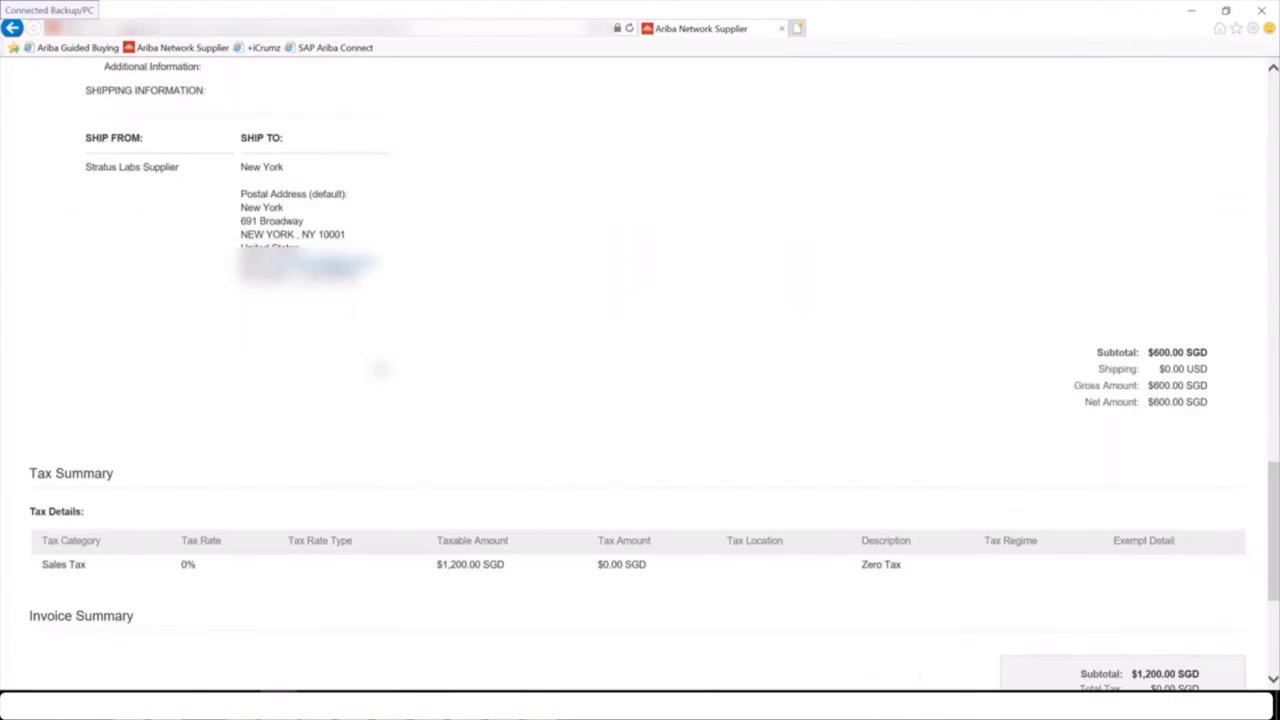
scroll(377, 366, down, 4)
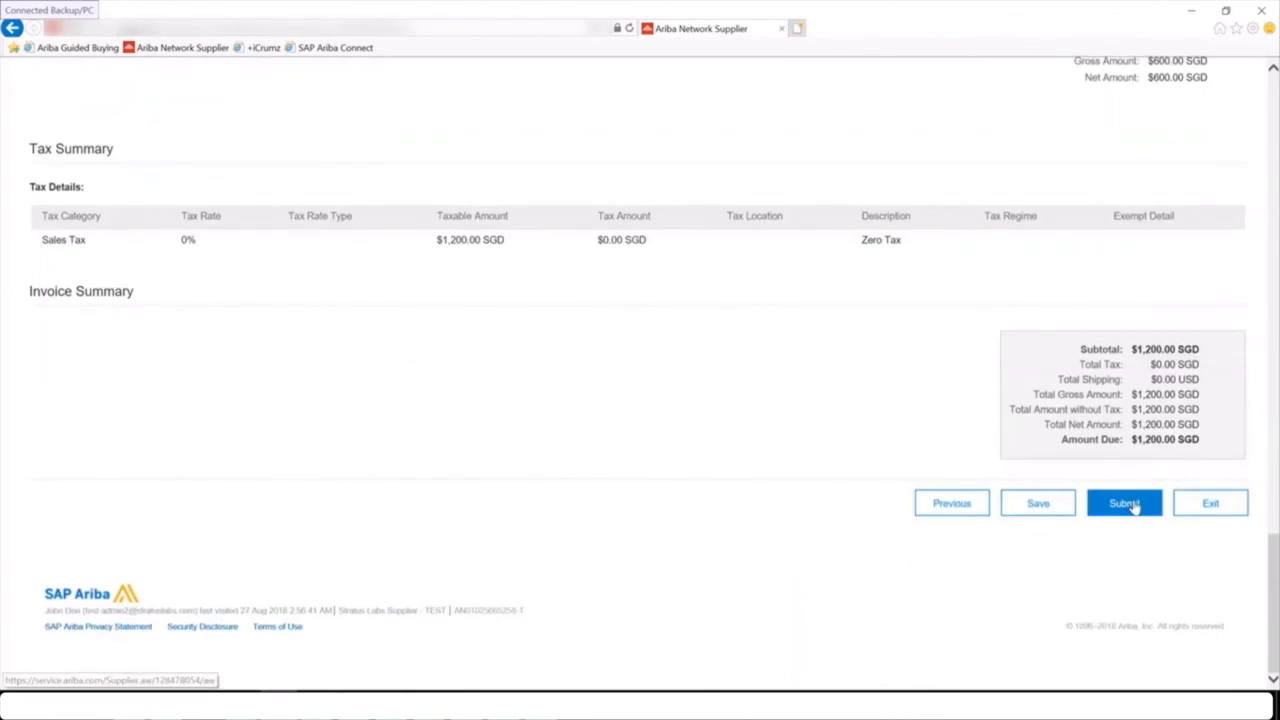
click(1130, 506)
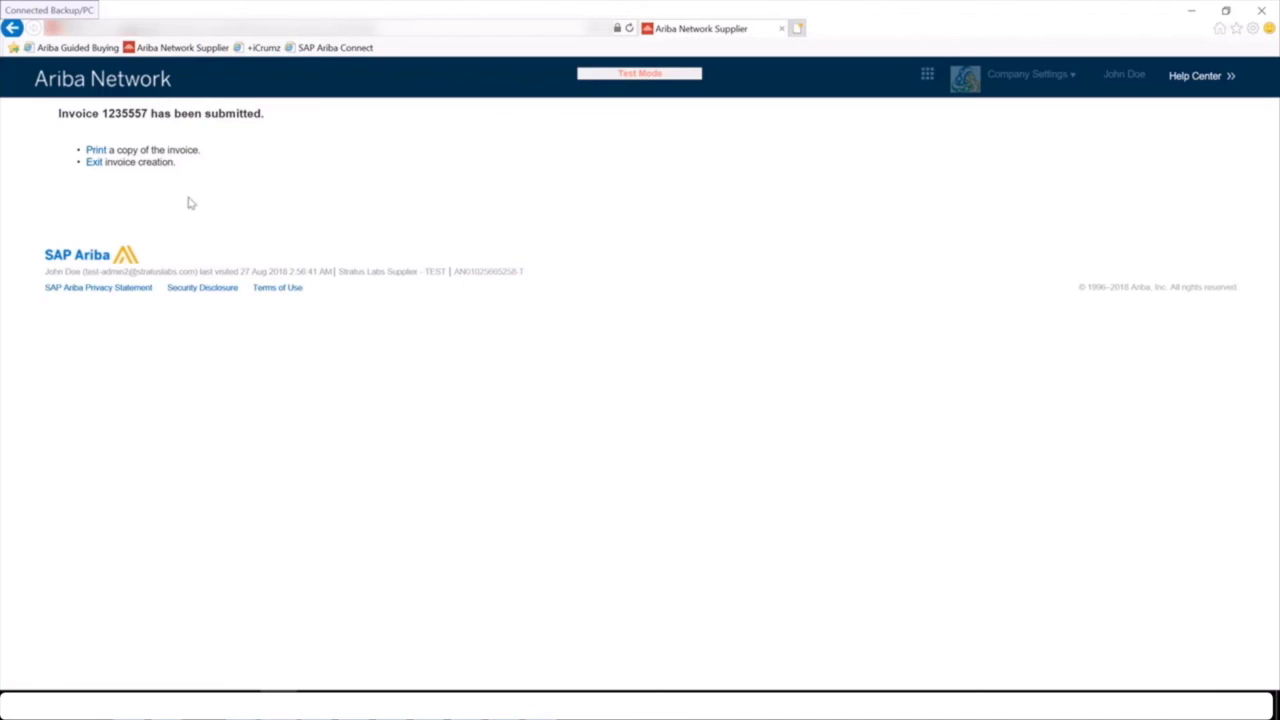
click(94, 163)
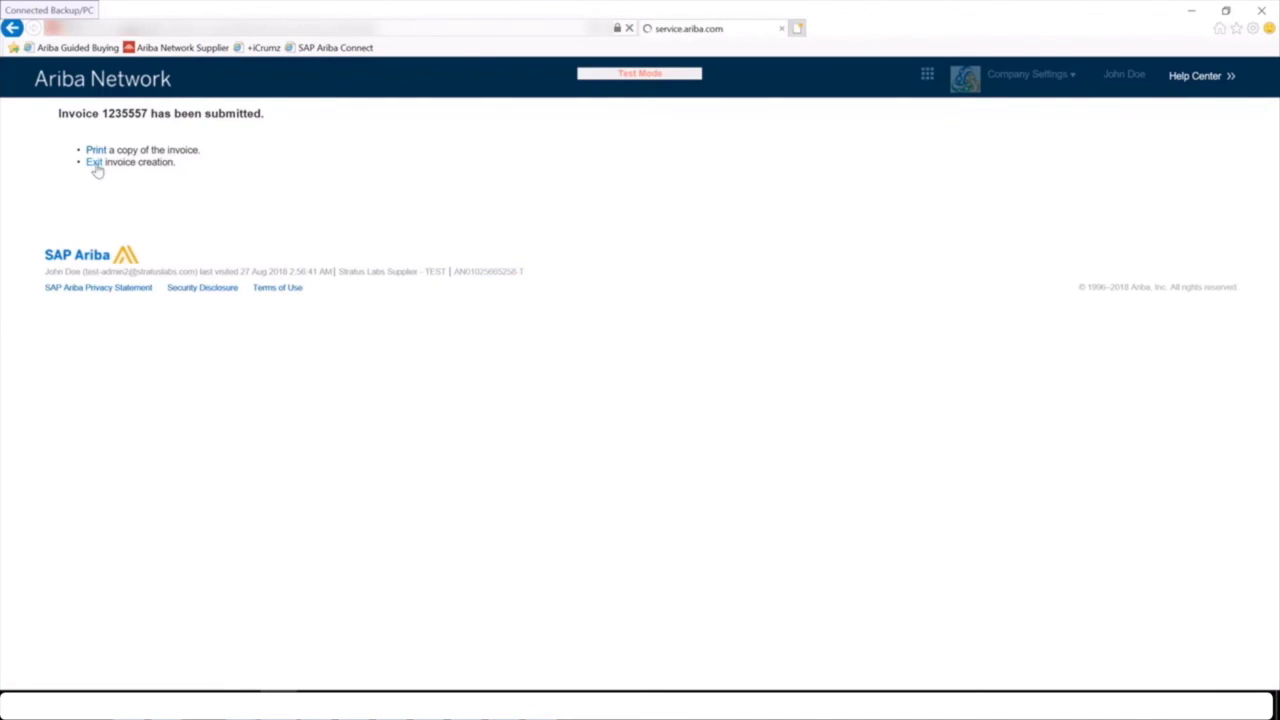